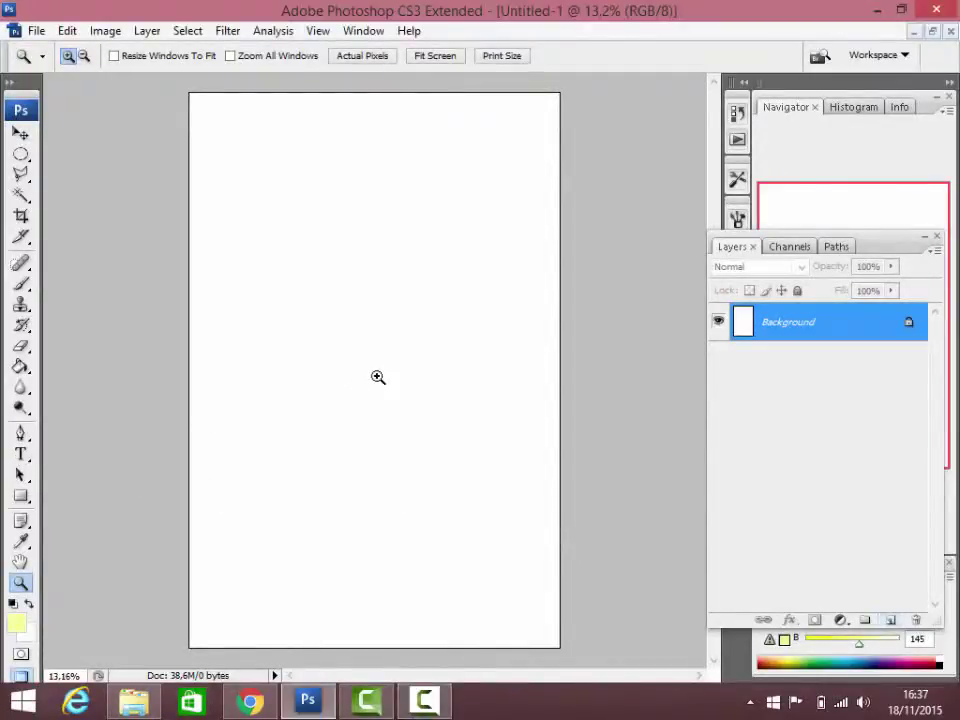
- Type GUMACREATIVE in black Transformers 48 pt lettering left of centre on the page
click(21, 455)
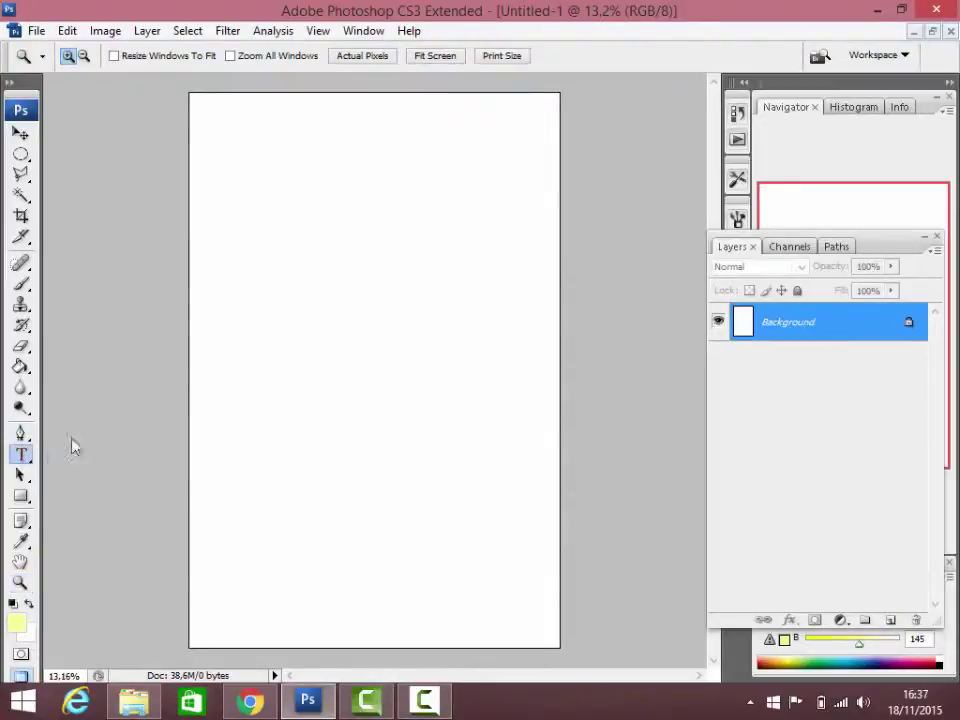
click(274, 315)
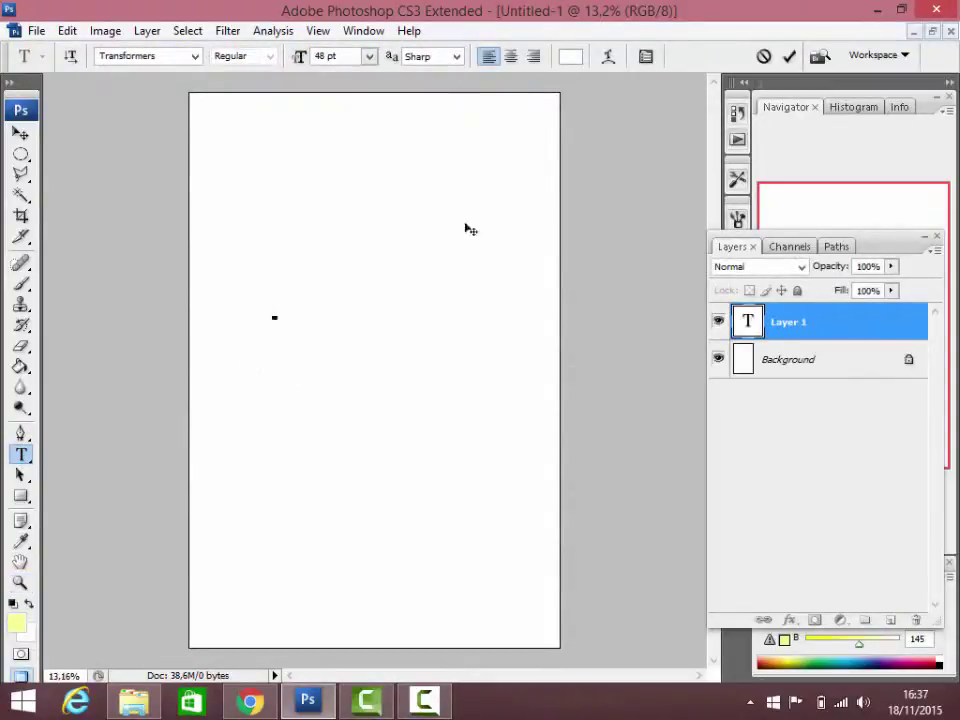
click(573, 56)
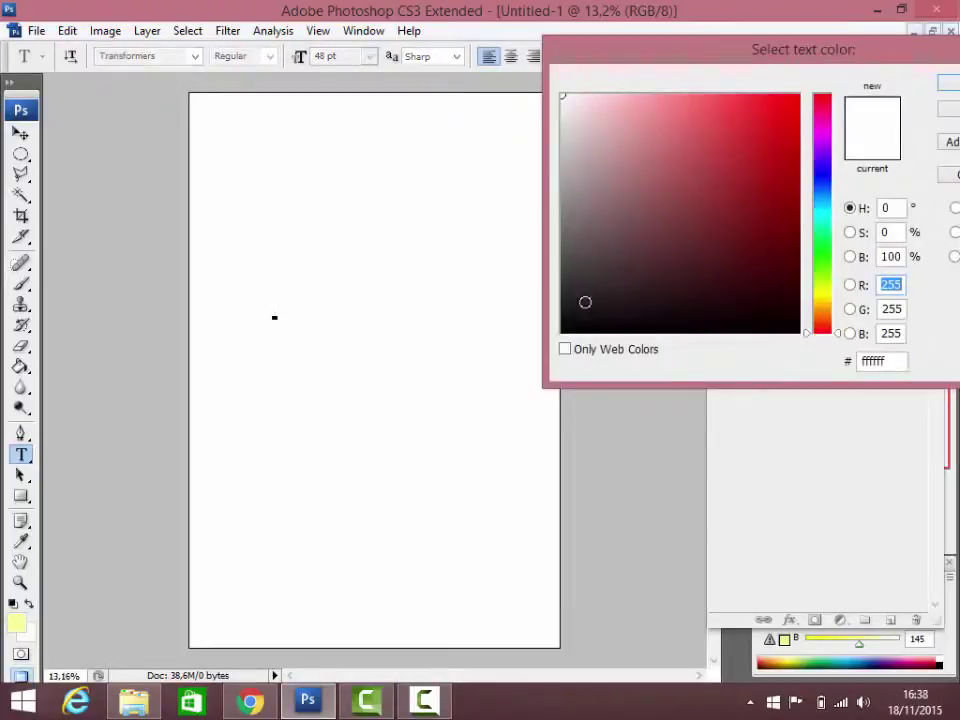
click(563, 332)
click(949, 88)
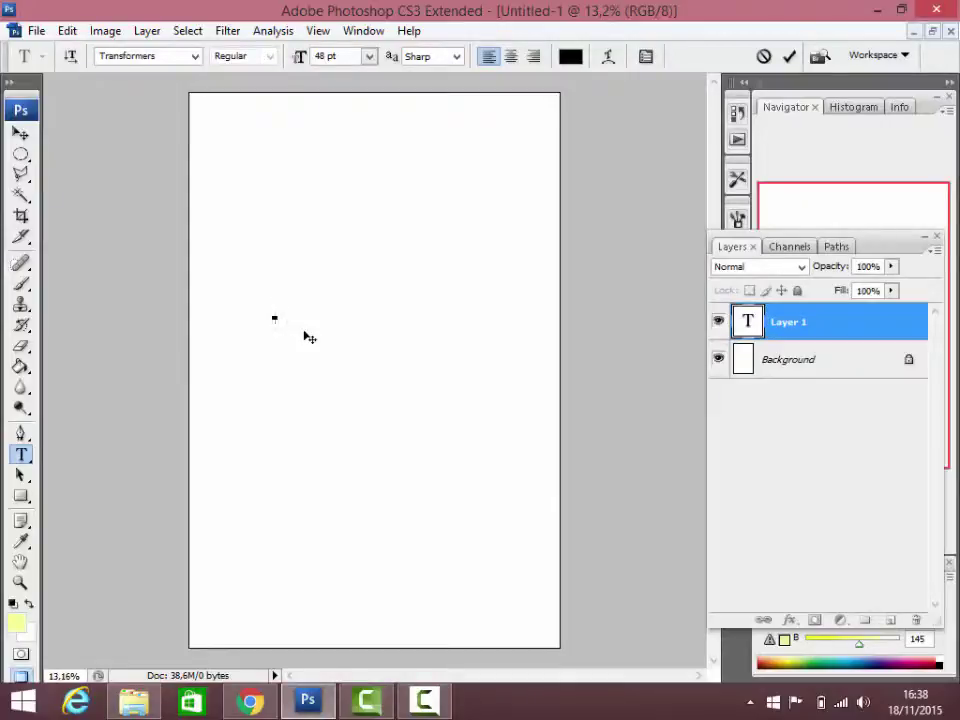
text(GU)
text(MA)
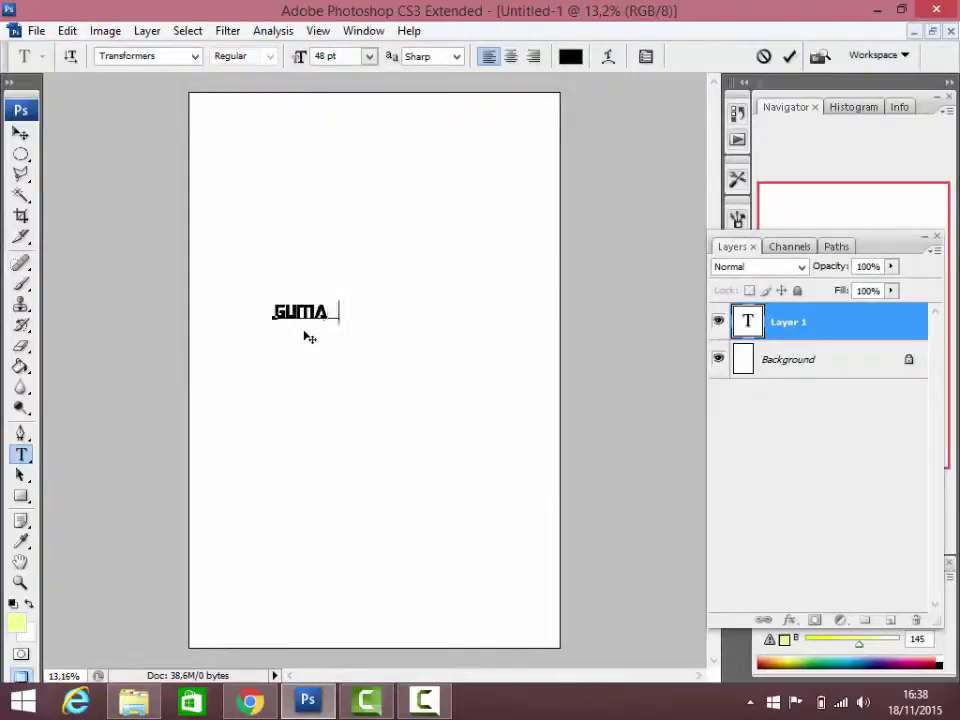
text(CREATIVE)
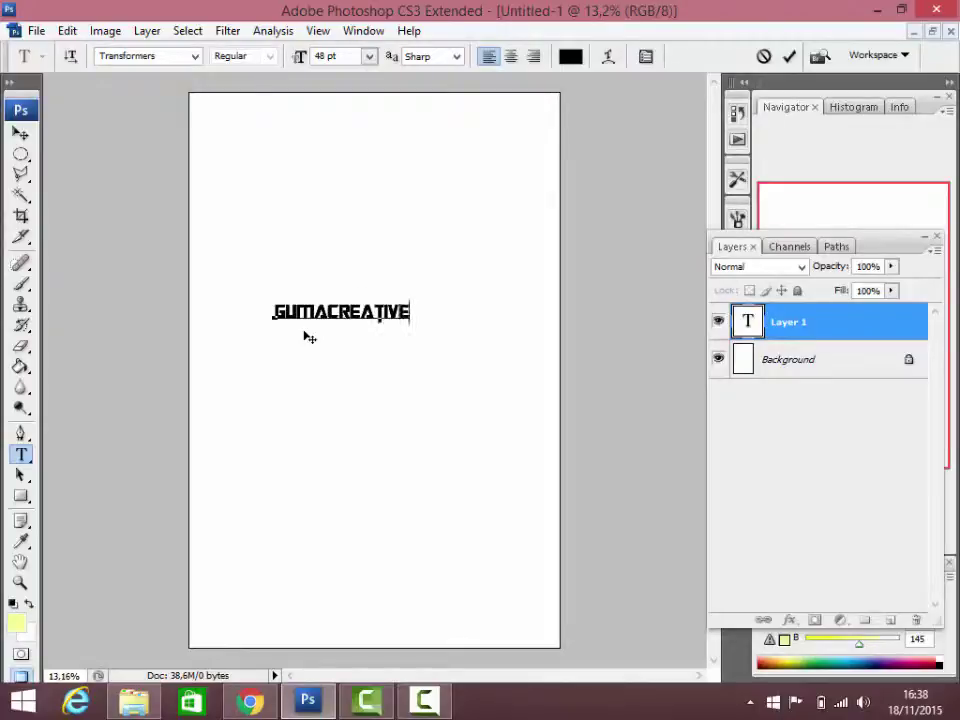
click(21, 133)
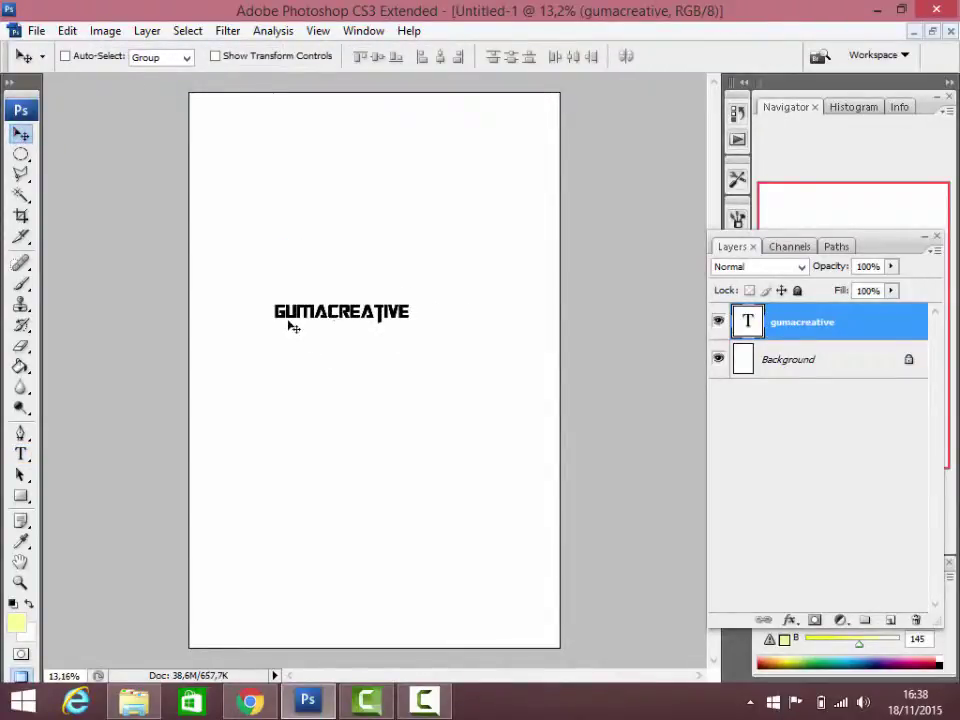
- Set the foreground colour to white
click(17, 624)
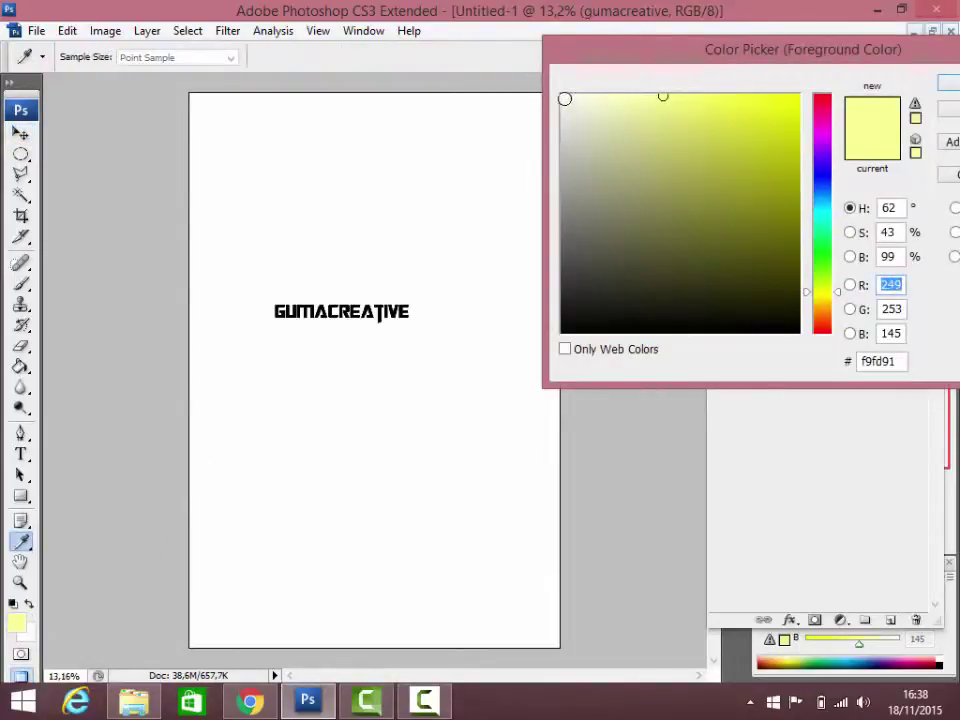
drag(564, 98, 541, 88)
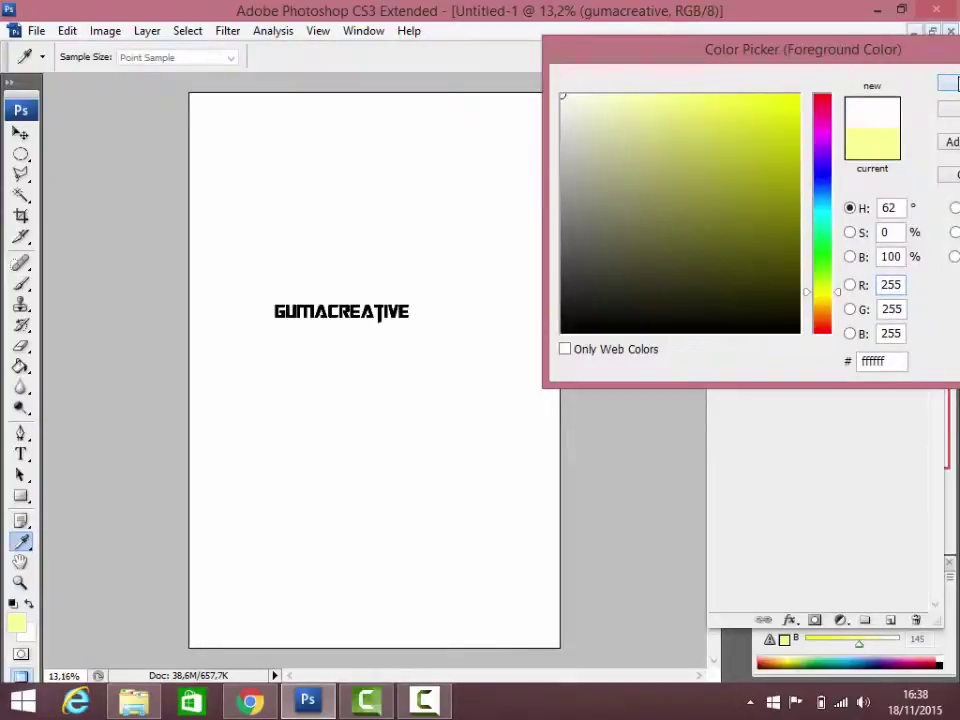
click(950, 83)
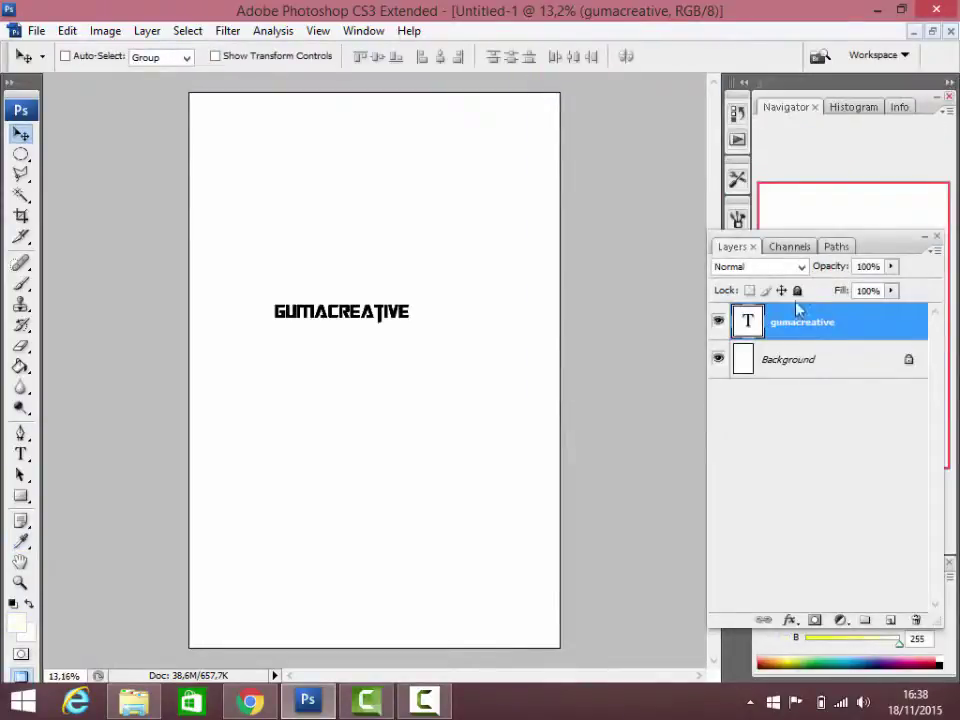
- Recolour all the GUMACREATIVE letters to white (ffffff)
click(21, 454)
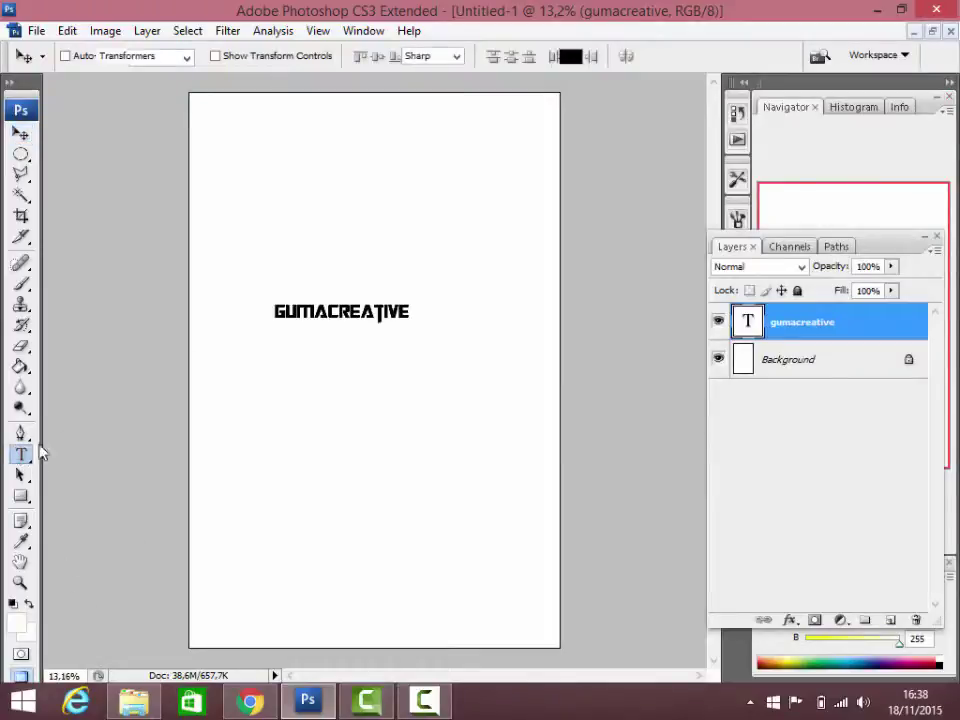
drag(274, 312, 433, 307)
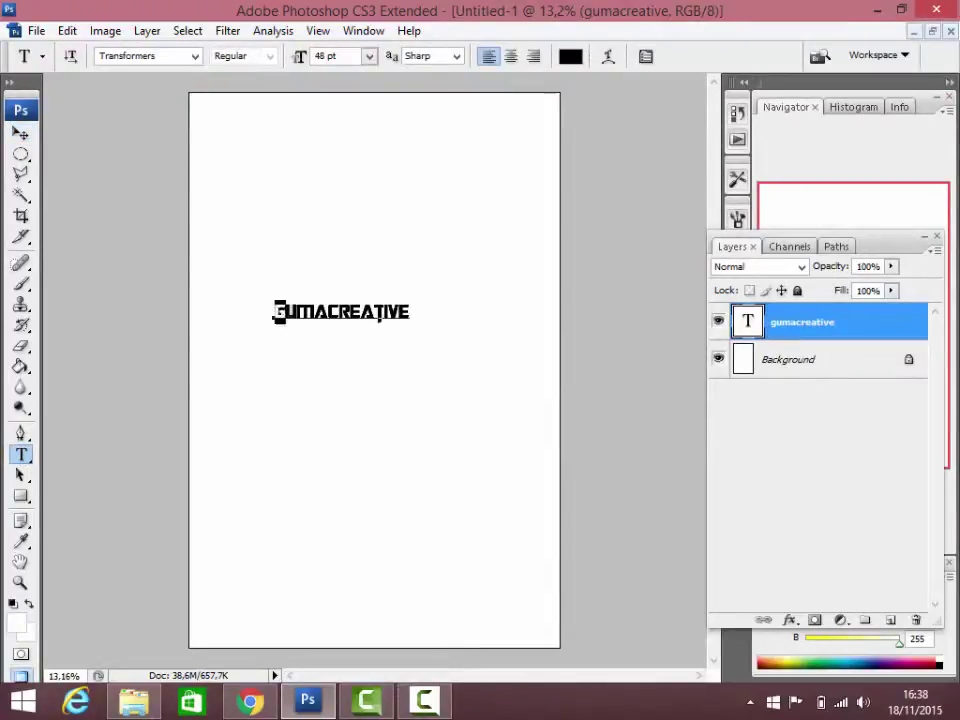
click(573, 60)
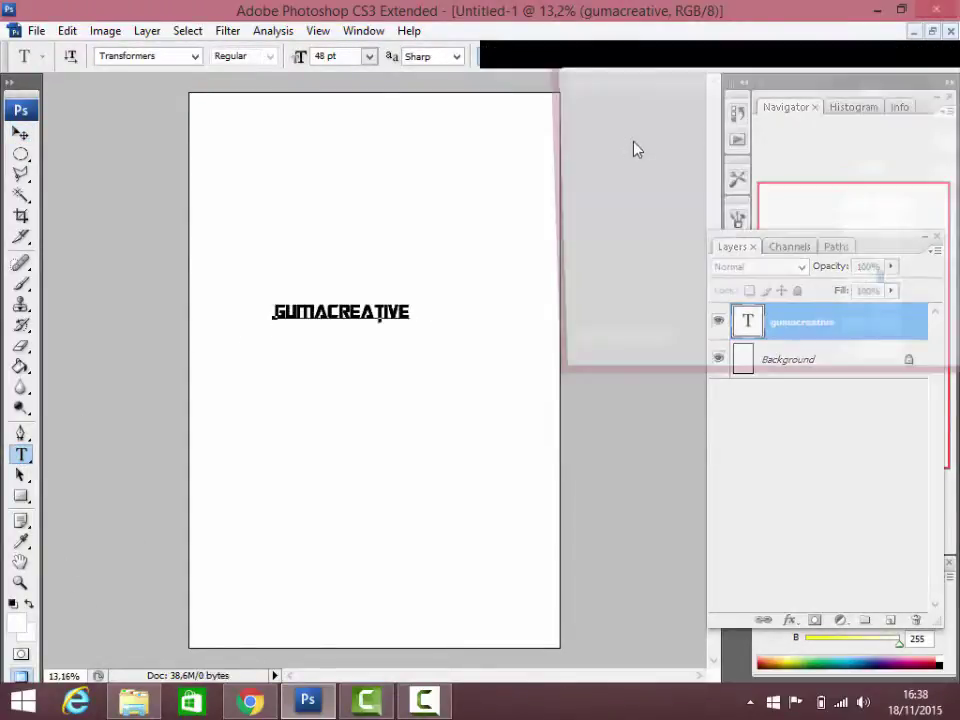
drag(574, 100, 540, 90)
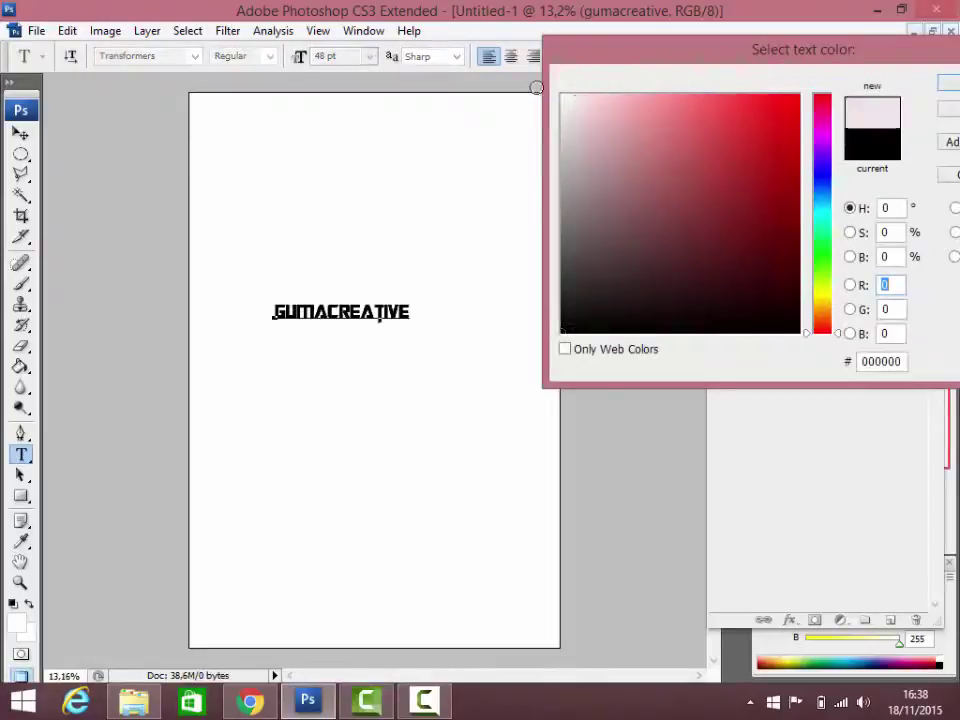
click(951, 81)
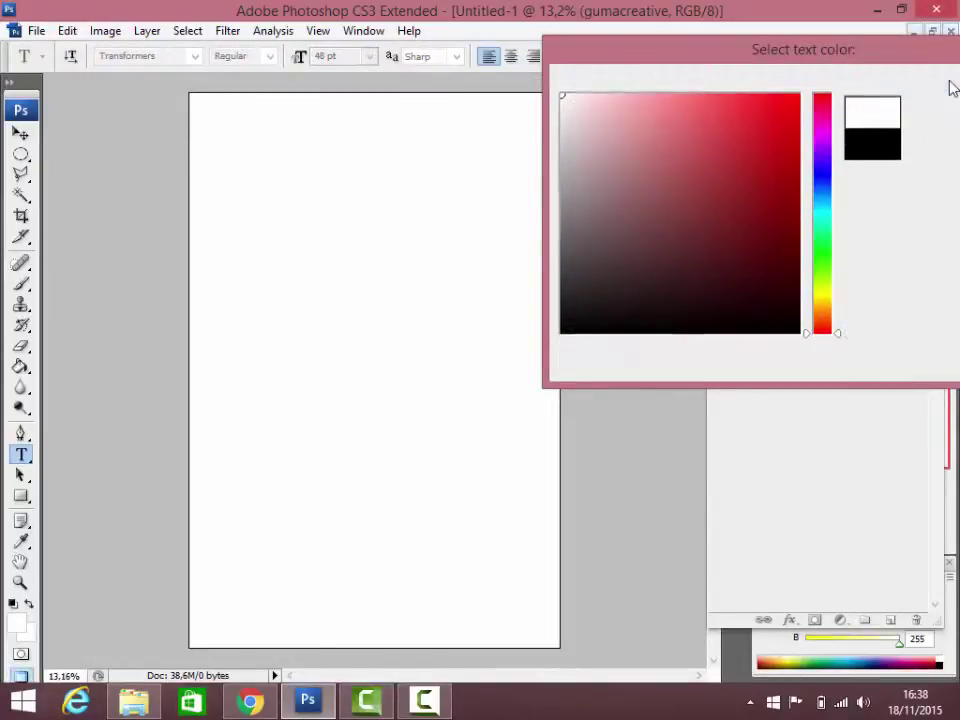
click(797, 322)
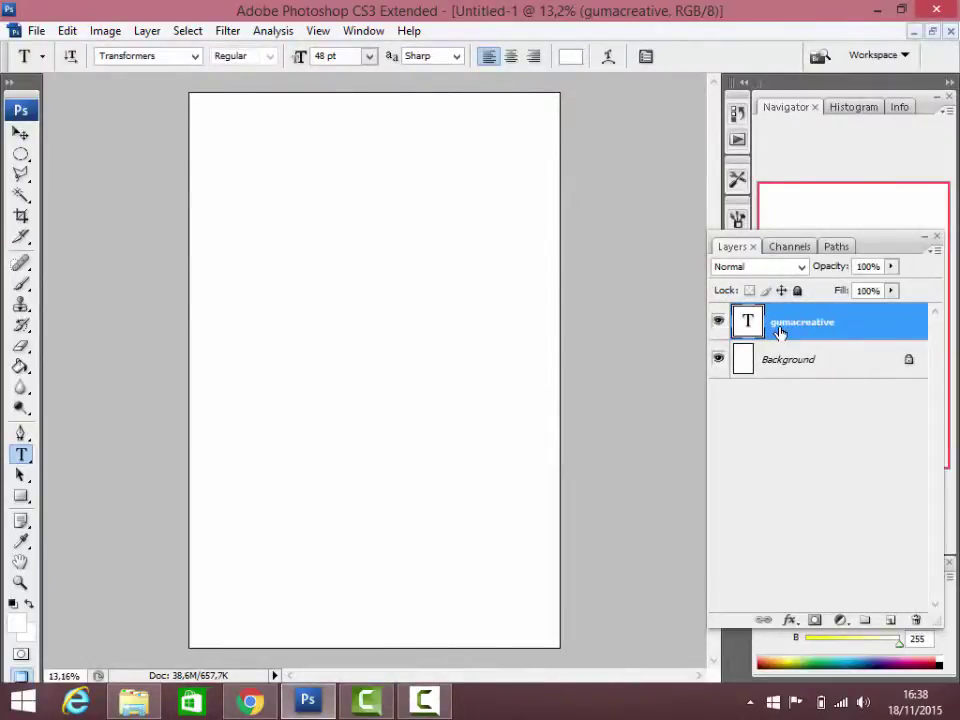
- Duplicate the gumacreative layer below the original, convert the copy to a smart object, then rasterize it
key(ctrl+j)
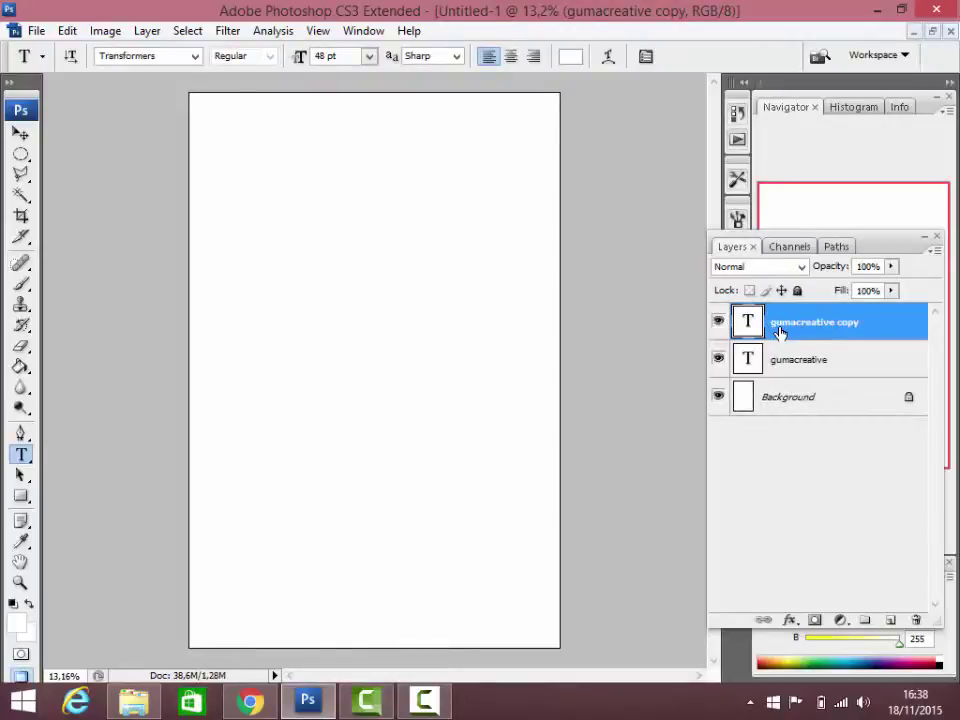
key(ctrl+bracketleft)
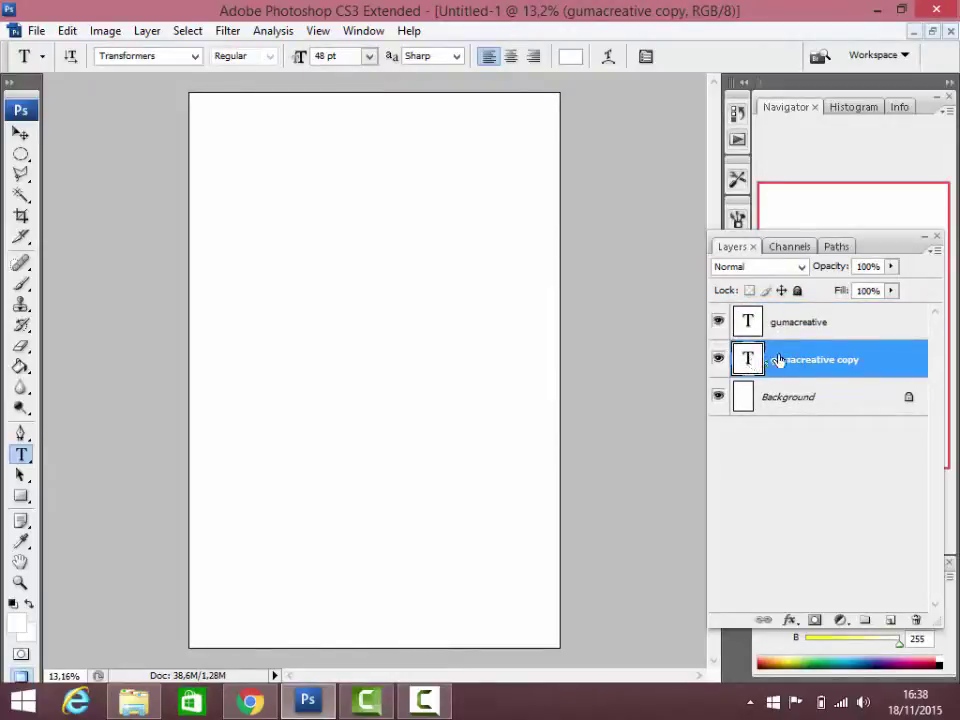
right_click(779, 360)
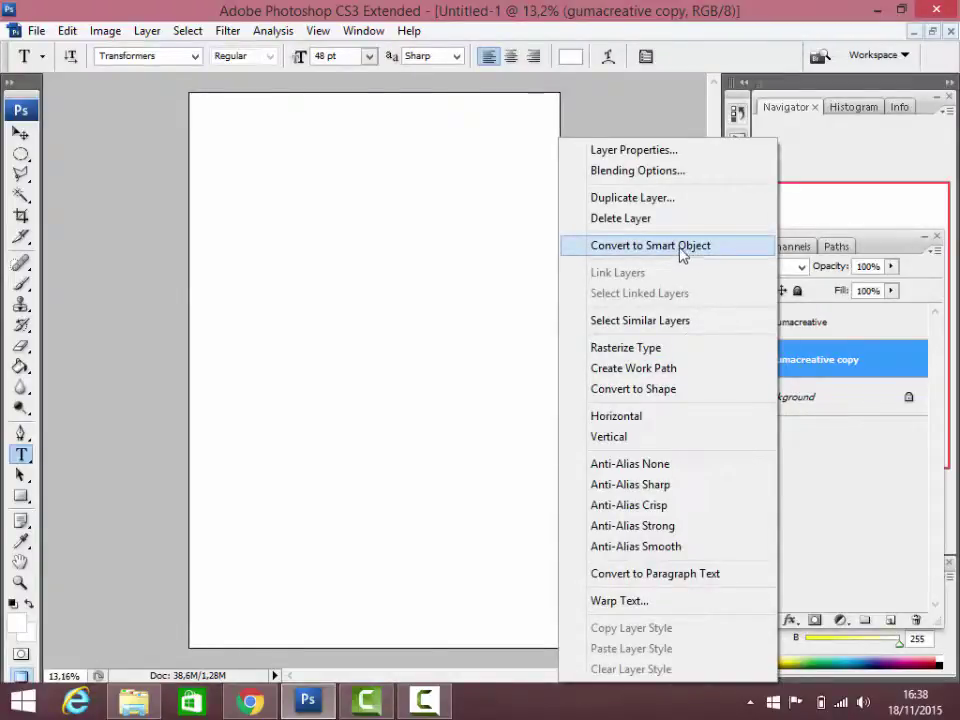
click(681, 245)
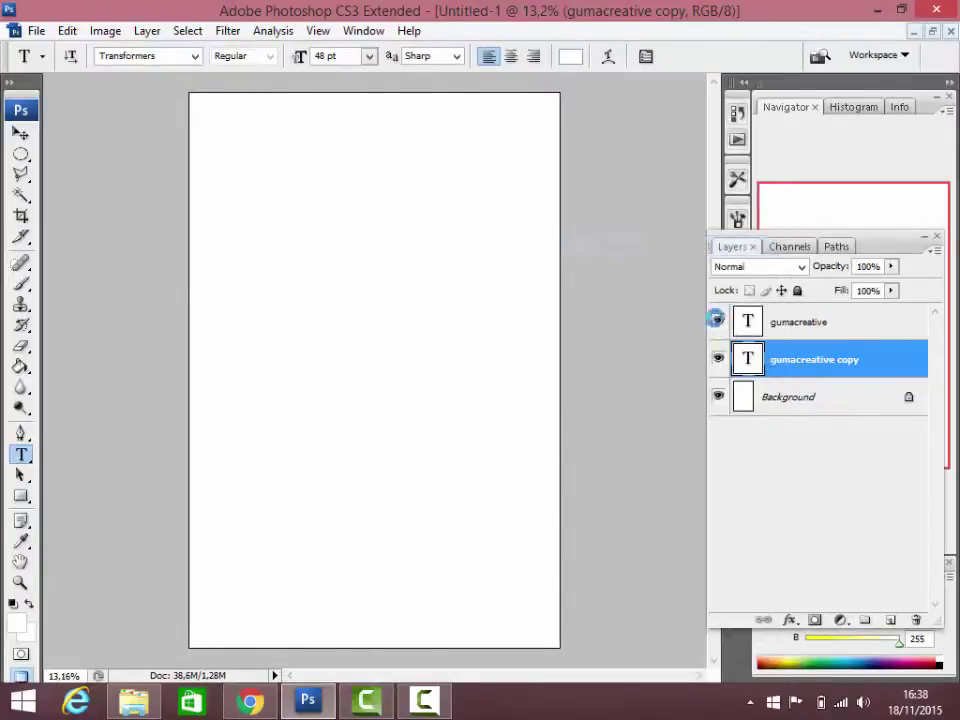
right_click(771, 365)
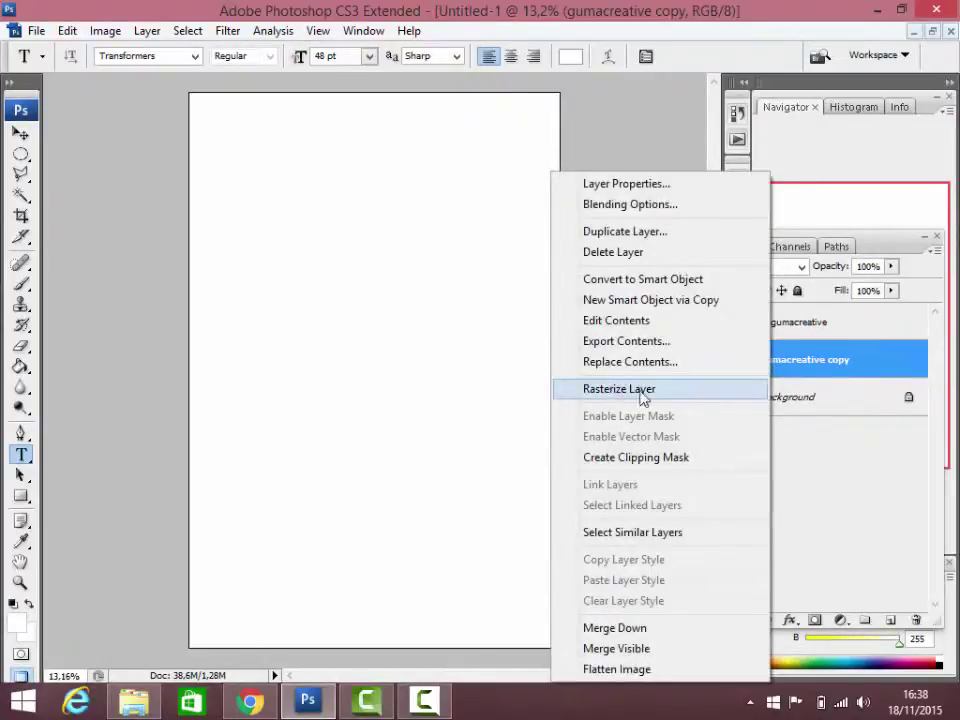
click(590, 389)
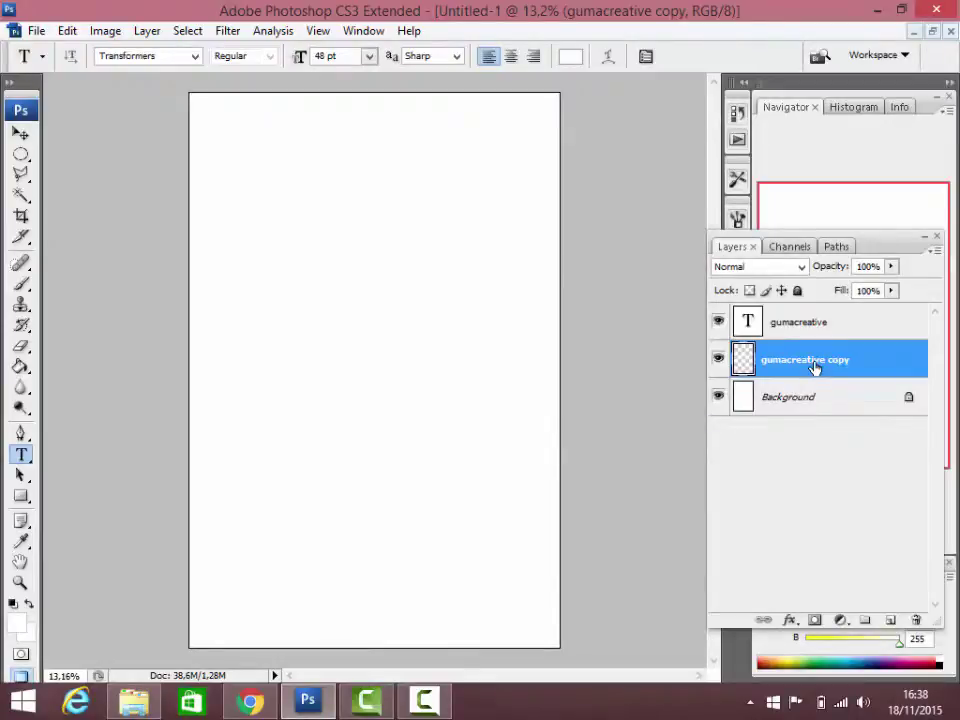
- Apply Levels to the copy with input black 253 and output white 0
key(ctrl+l)
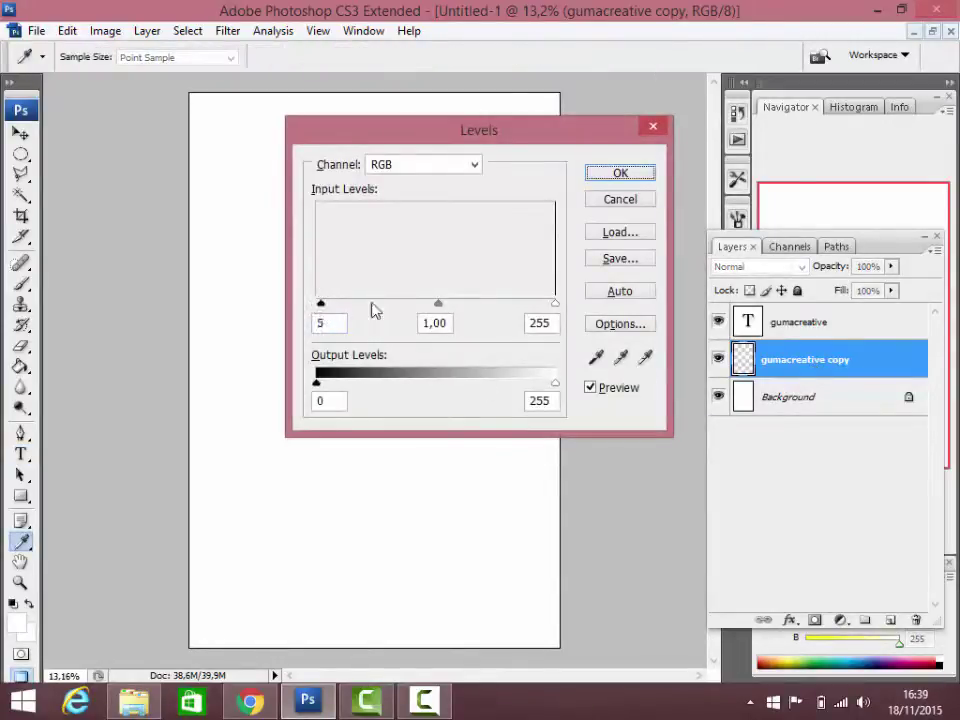
drag(316, 303, 554, 303)
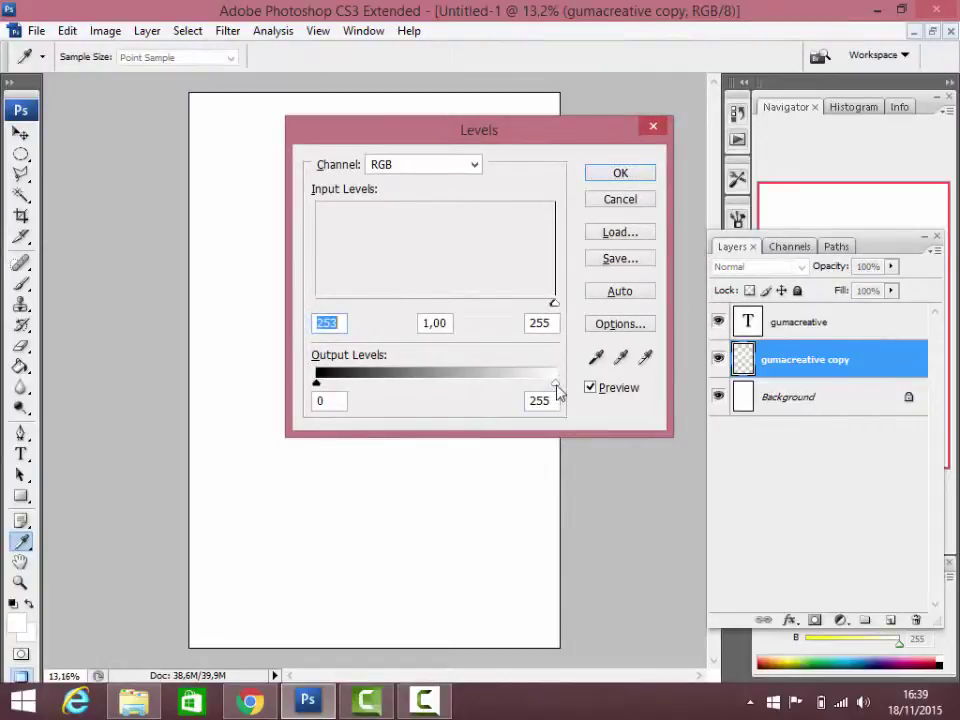
drag(557, 389, 303, 395)
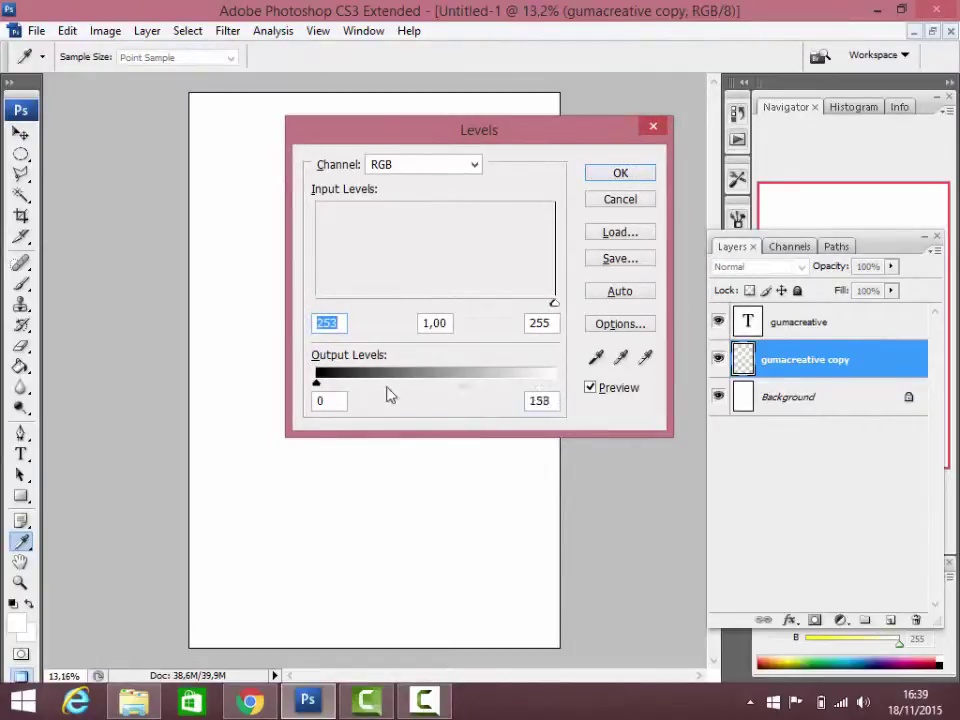
click(619, 175)
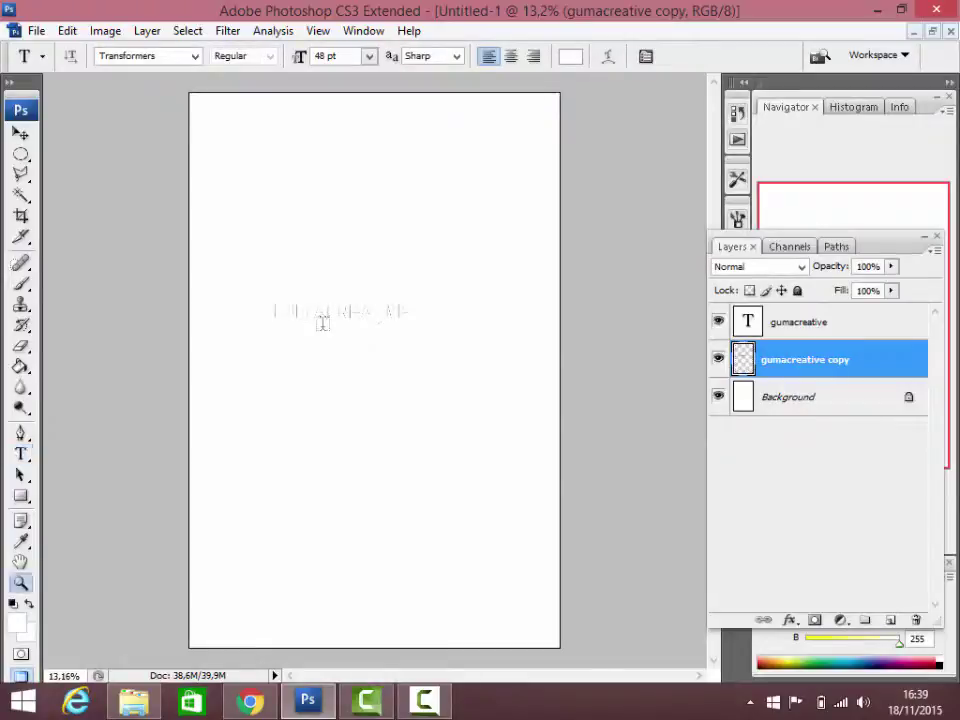
- Zoom in on the GUMACREATIVE text to 50%
key(z)
click(315, 313)
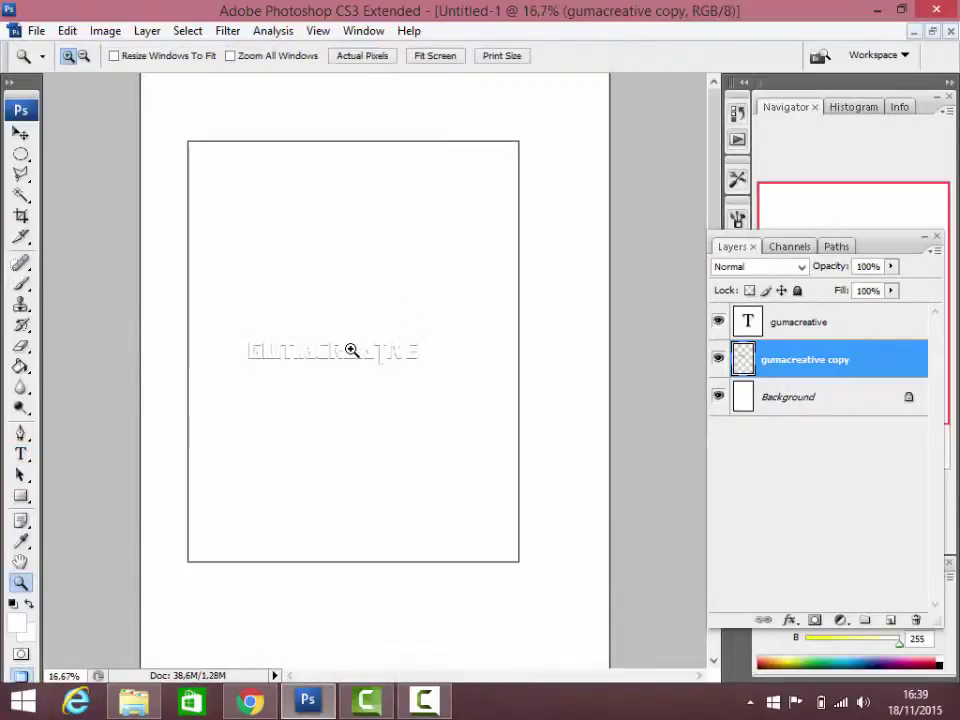
click(343, 371)
click(345, 389)
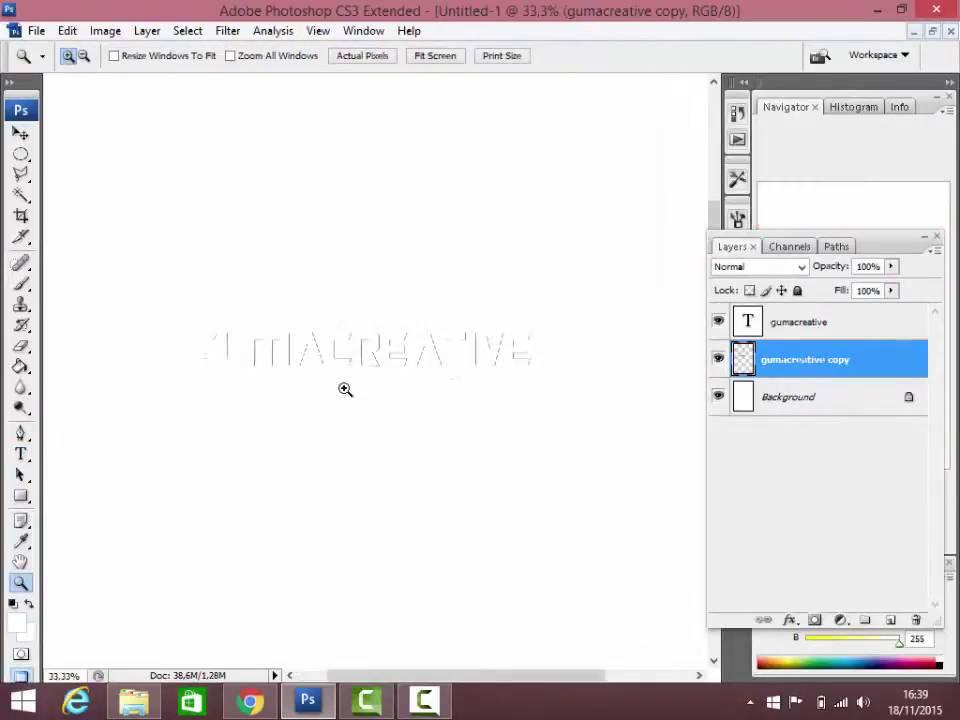
click(364, 362)
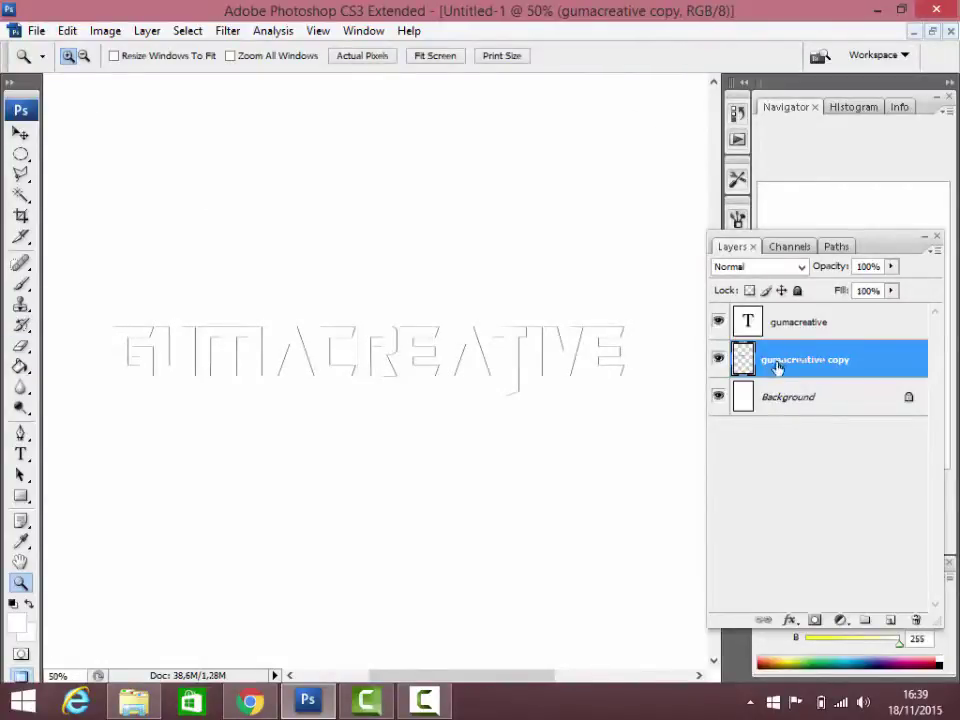
click(20, 154)
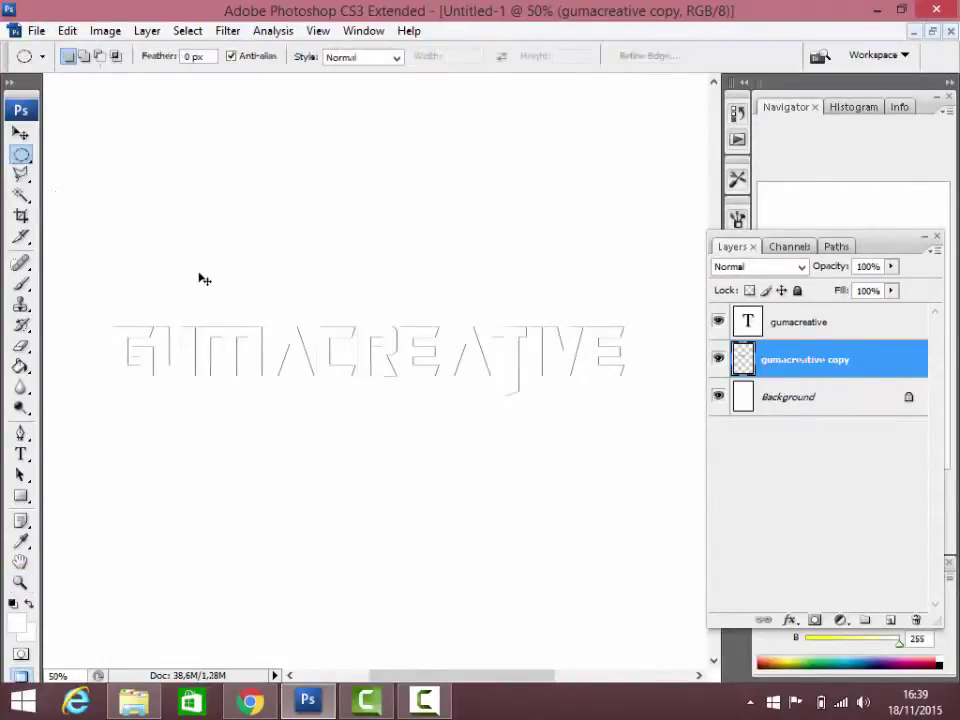
key(ctrl+t)
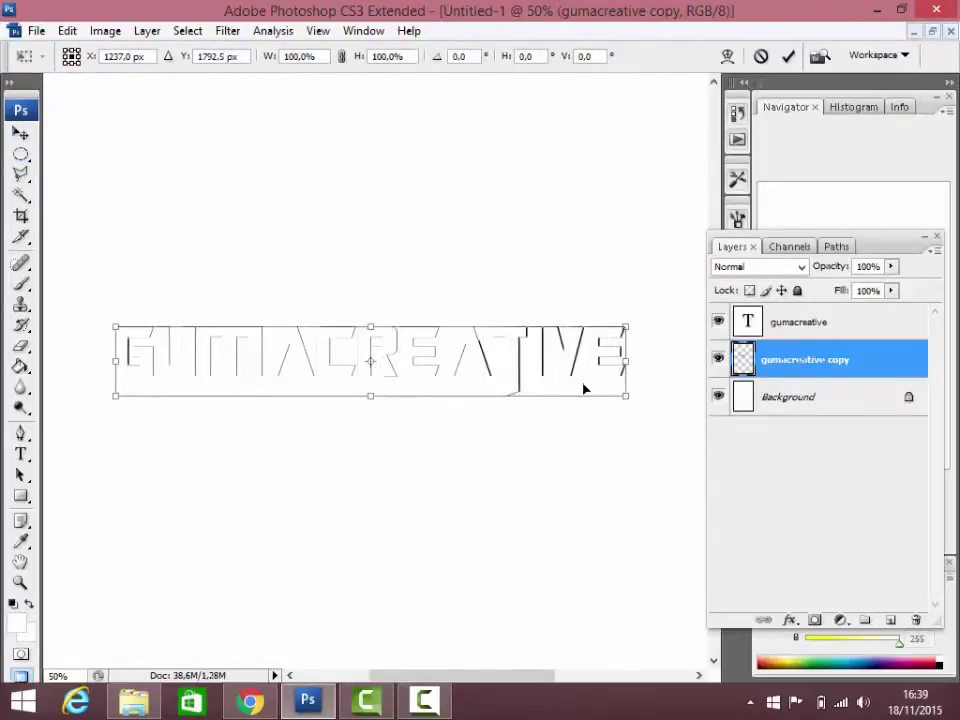
key(Right)
key(Right)
key(Right)
key(shift+Down)
key(shift+Down)
key(shift+Down)
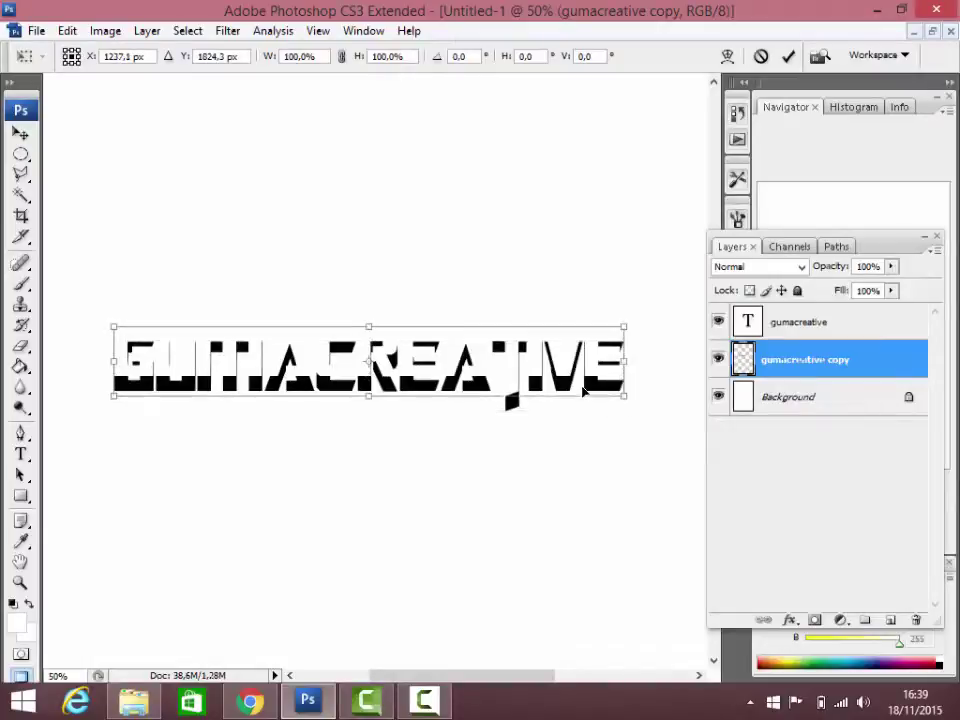
key(shift+Up)
key(shift+Up)
key(shift+Up)
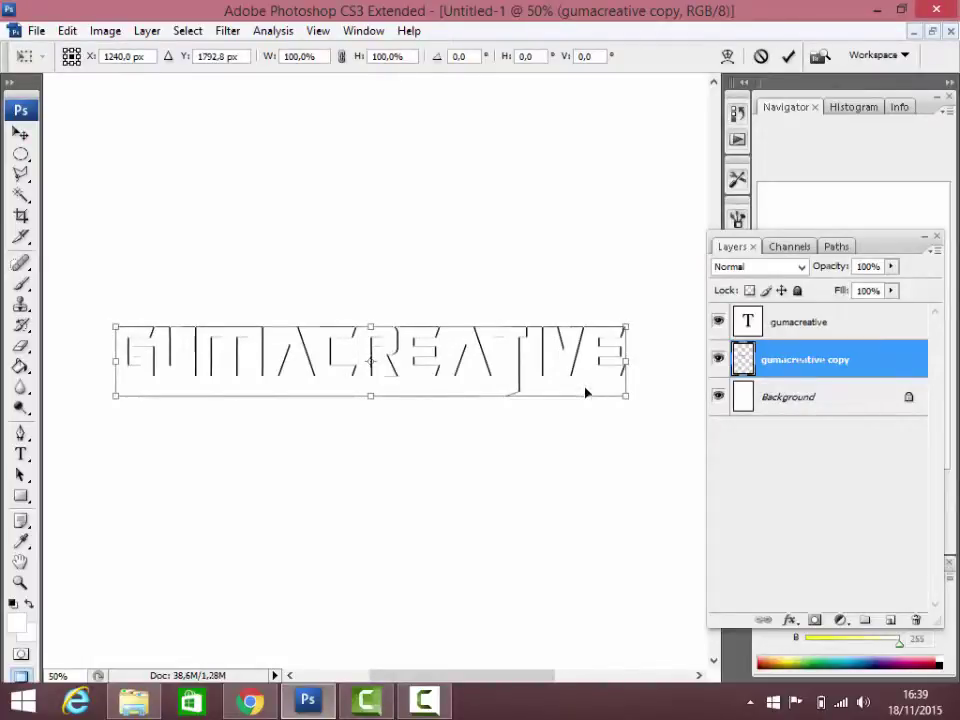
key(shift+Down)
key(shift+Down)
key(shift+Down)
key(shift+Up)
key(shift+Up)
key(shift+Up)
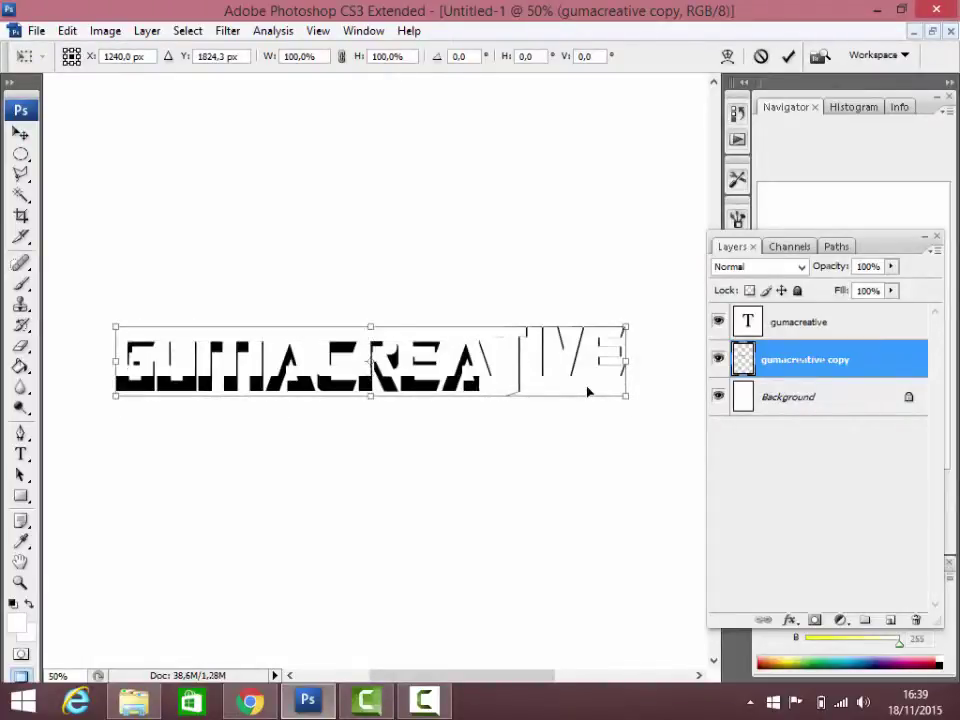
drag(626, 398, 630, 401)
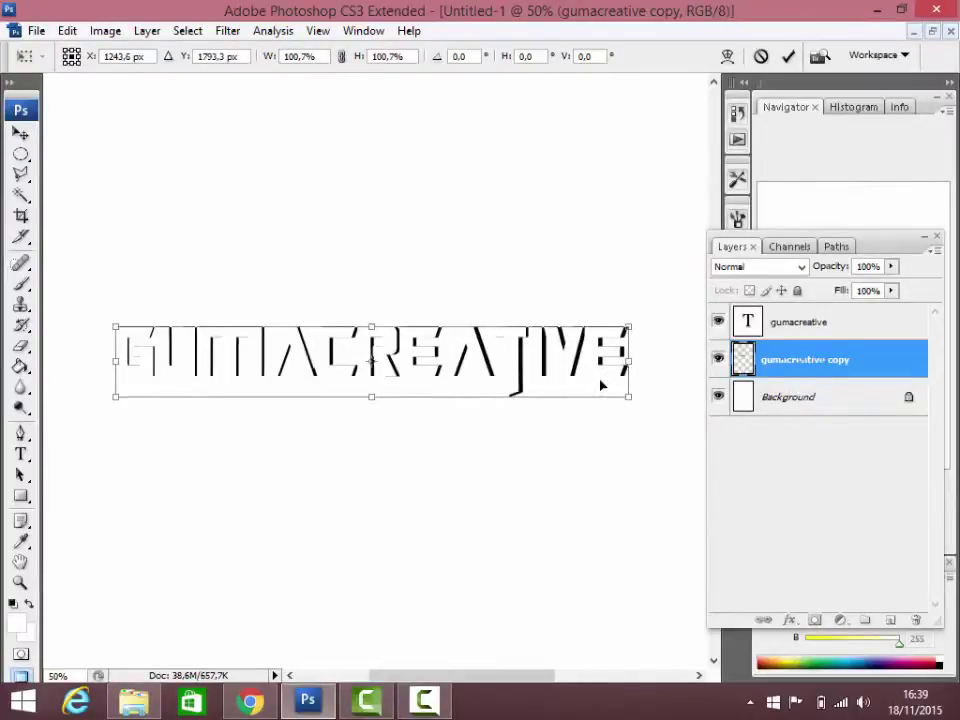
key(Left)
key(Left)
key(Left)
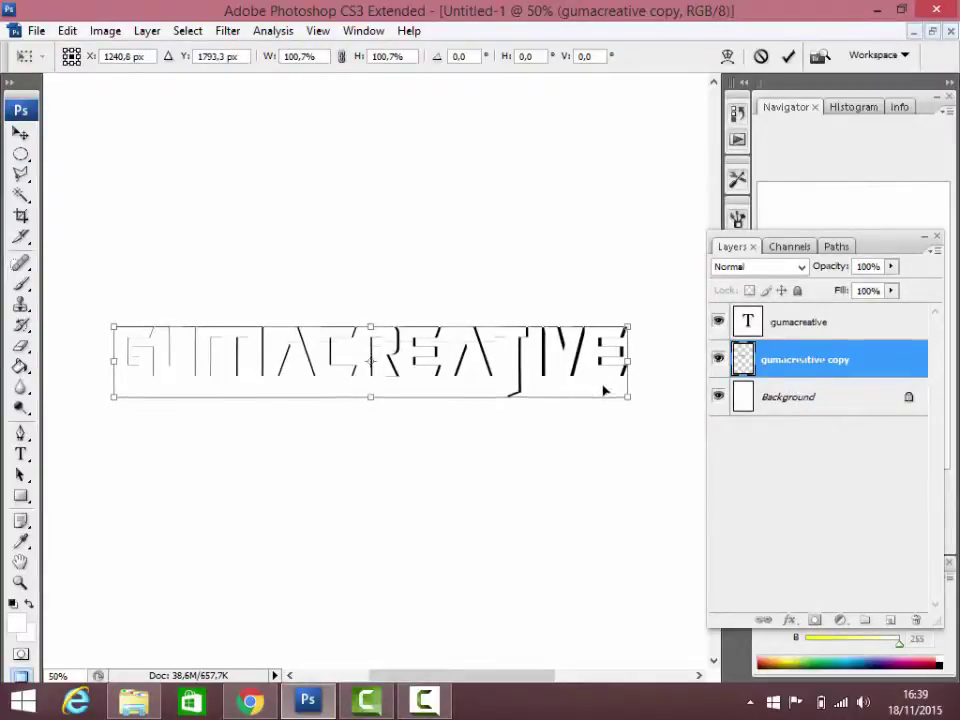
key(shift+Down)
key(shift+Down)
key(shift+Down)
key(shift+Up)
key(shift+Up)
key(shift+Up)
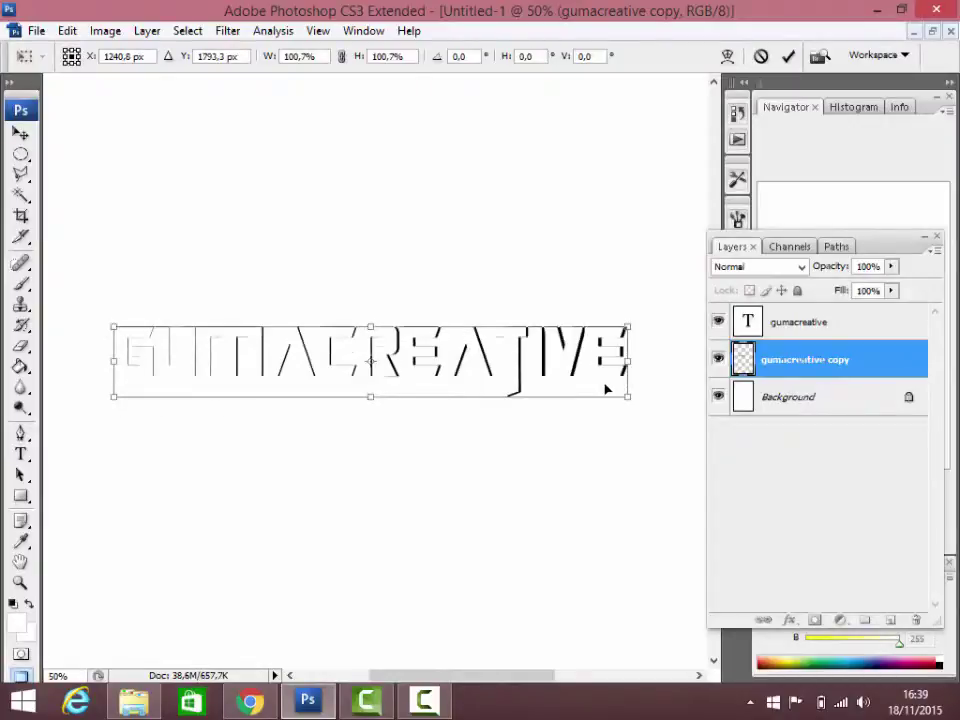
key(shift+Down)
key(shift+Down)
key(shift+Down)
key(shift+Right)
key(shift+Right)
key(shift+Up)
key(shift+Up)
key(shift+Up)
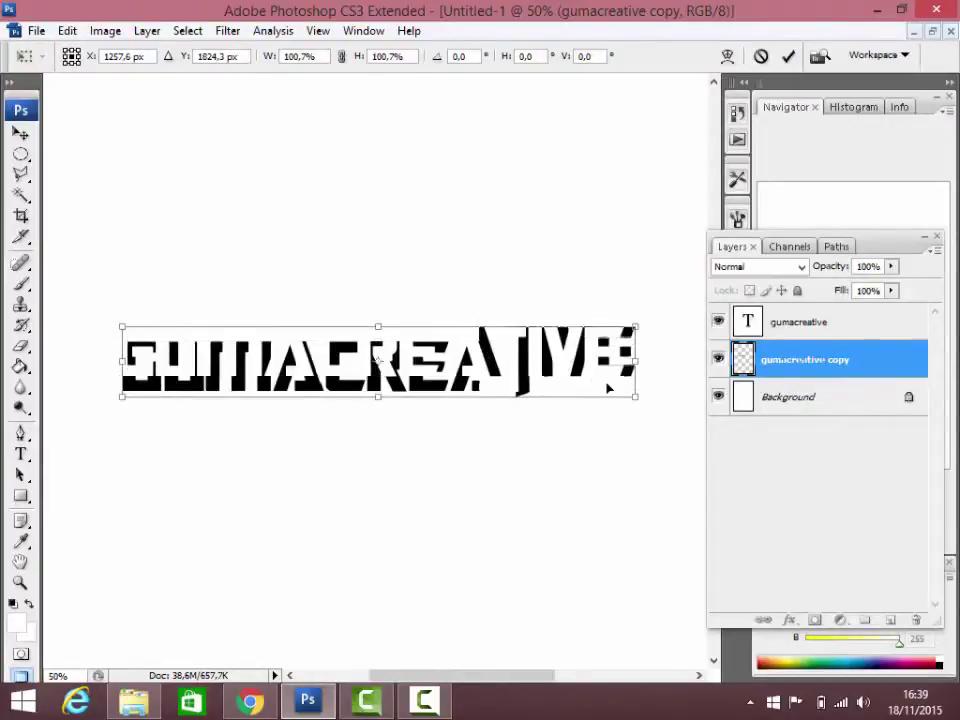
key(shift+Down)
key(shift+Down)
key(shift+Down)
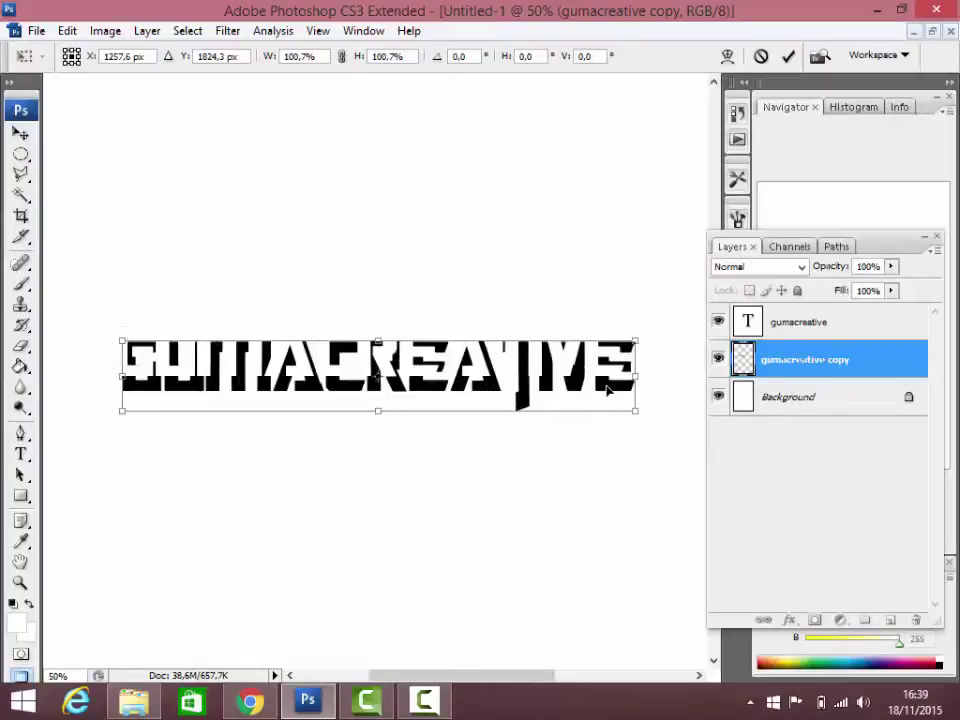
key(shift+Up)
key(shift+Up)
key(shift+Up)
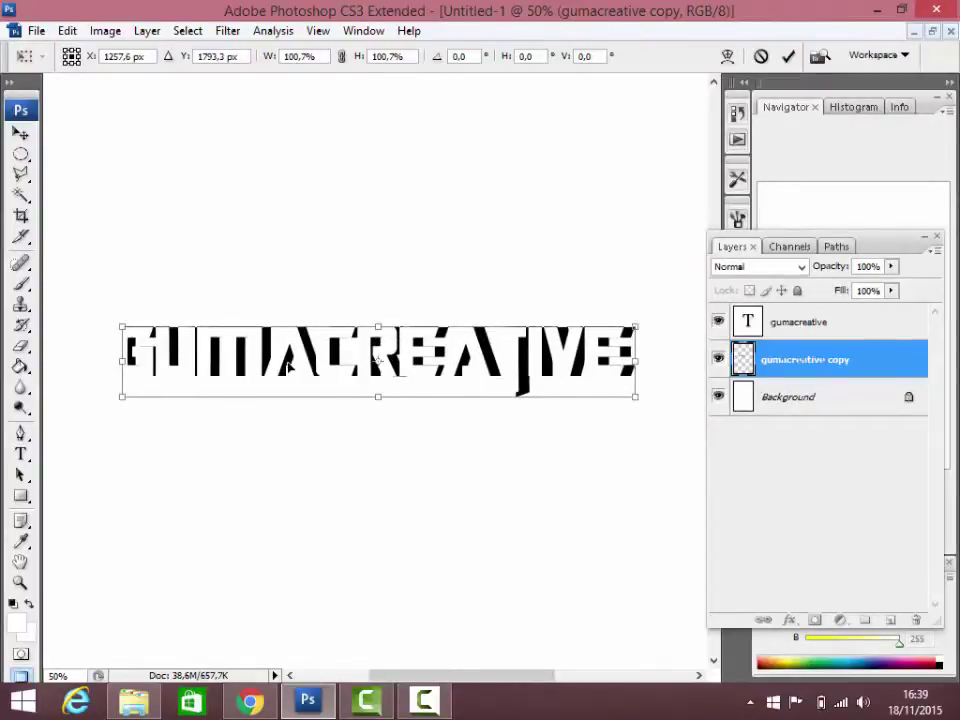
drag(288, 364, 291, 377)
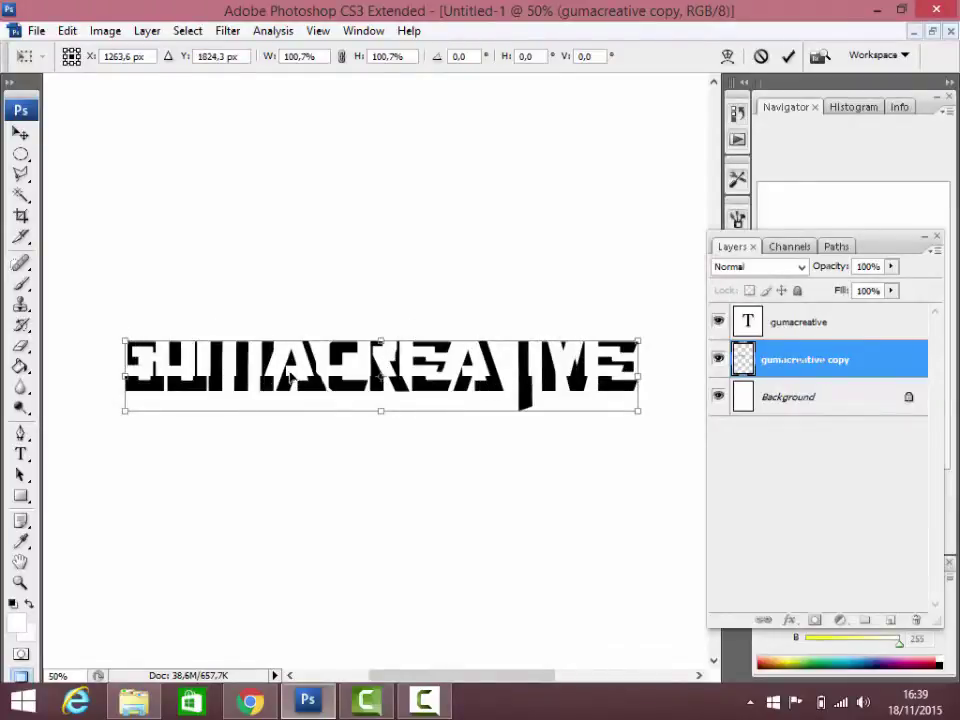
key(shift+Up)
key(shift+Up)
key(shift+Up)
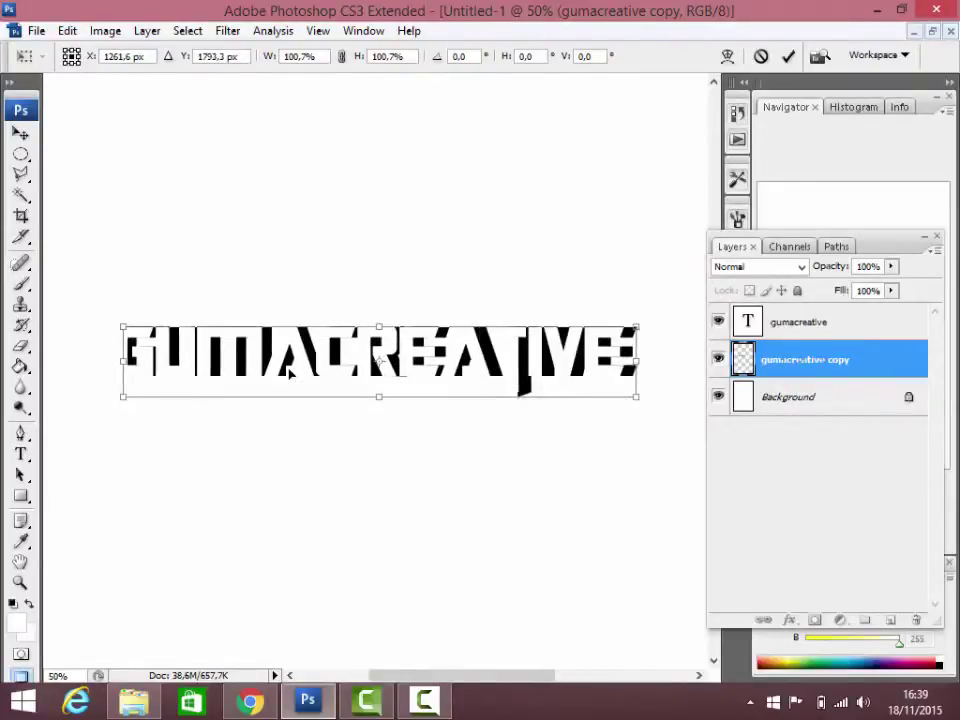
key(Left)
key(Left)
key(Left)
key(shift+Down)
key(shift+Down)
key(shift+Down)
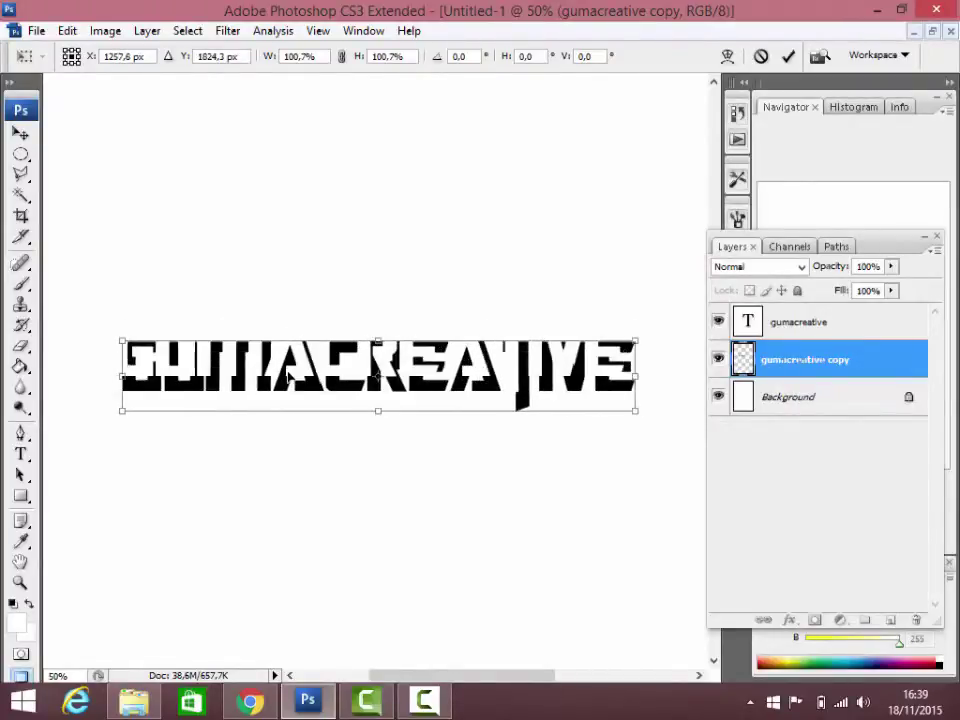
key(shift+Up)
key(shift+Up)
key(shift+Up)
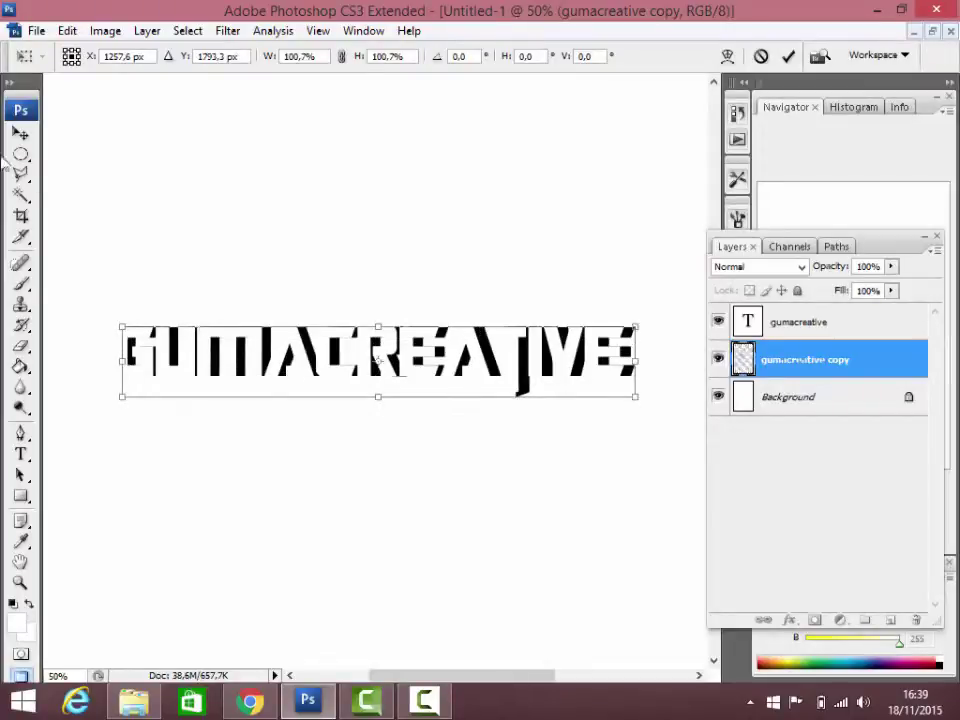
click(20, 134)
click(576, 276)
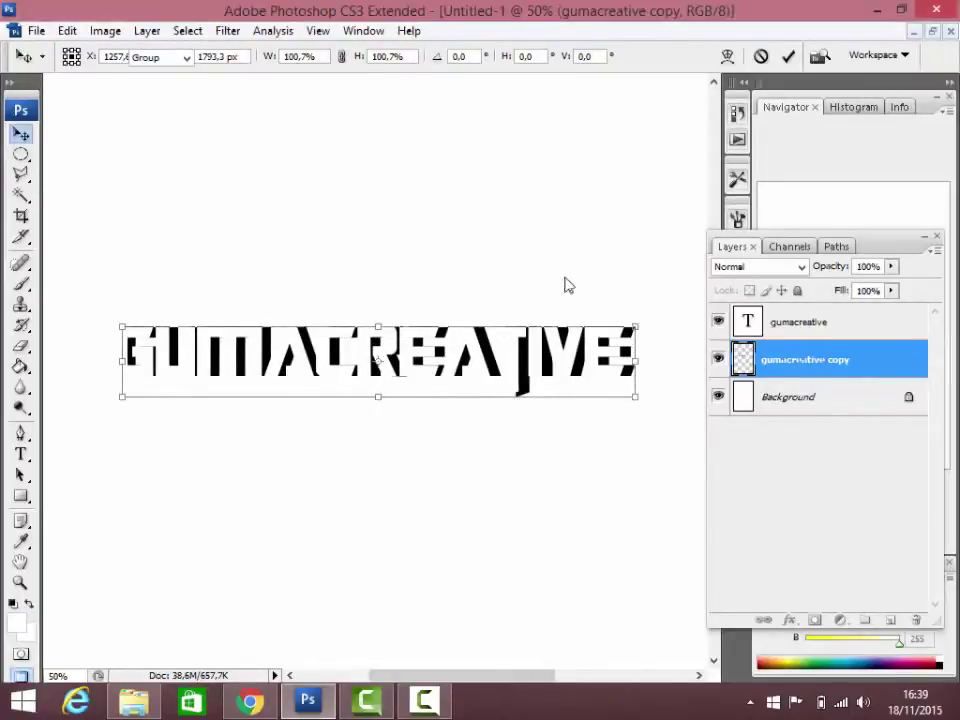
key(z)
- Nudge the gumacreative copy layer slightly down to form a black offset beneath the letters
click(441, 358)
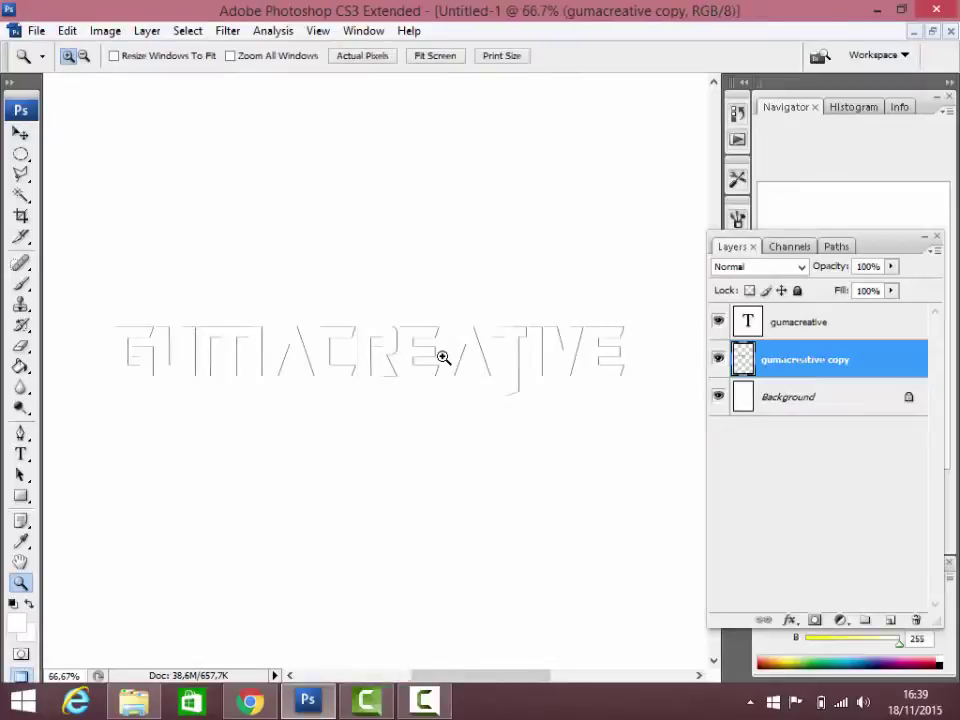
drag(425, 379, 519, 370)
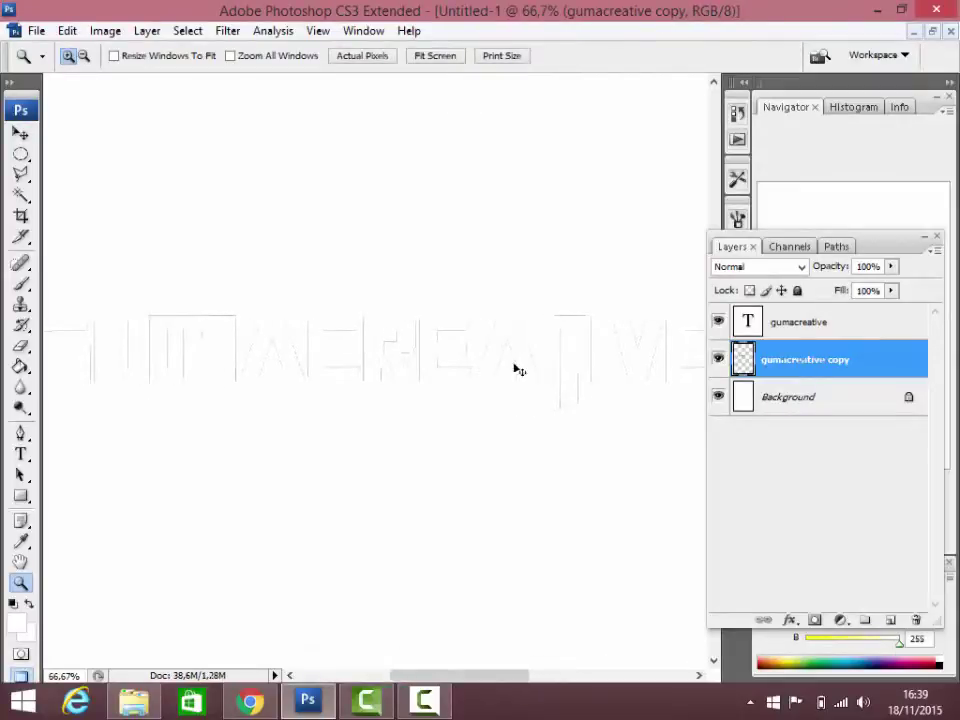
key(ctrl+t)
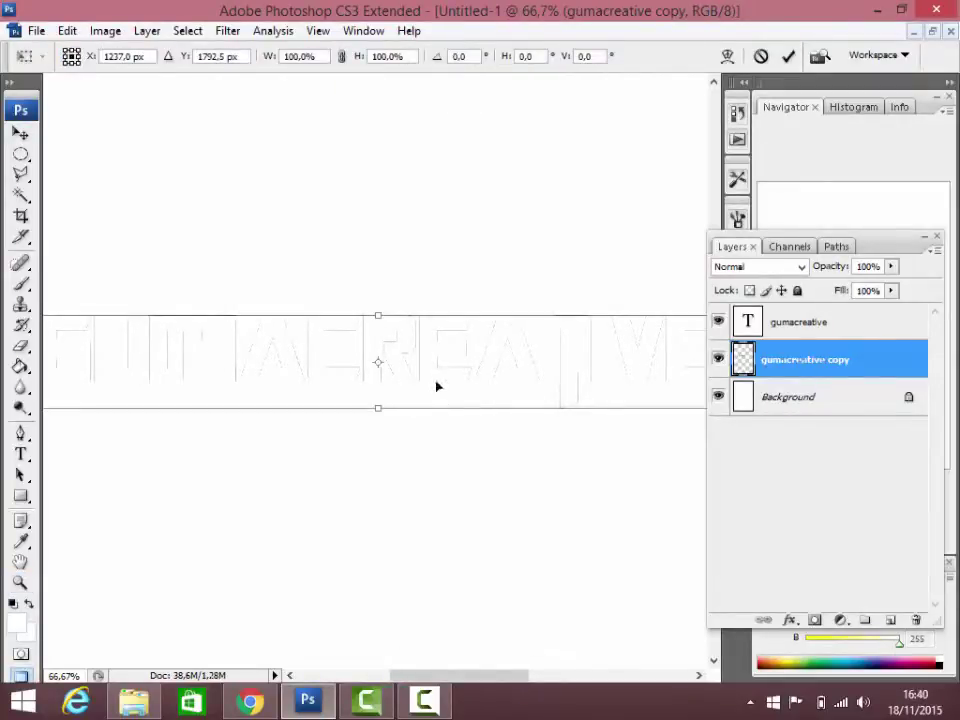
key(Down)
key(Down)
key(Down)
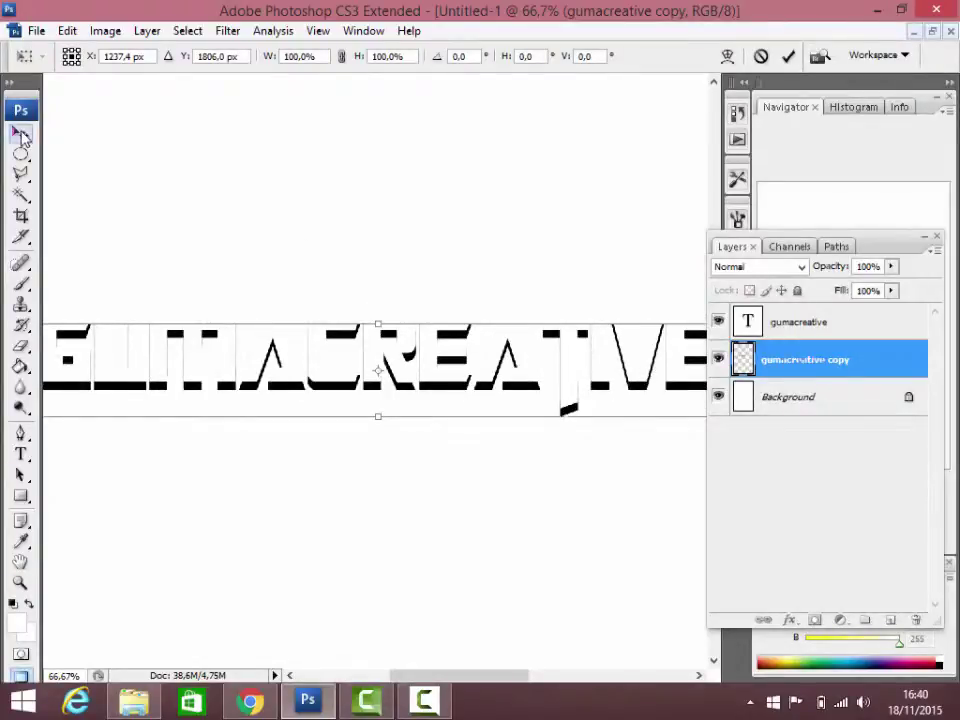
key(Return)
key(z)
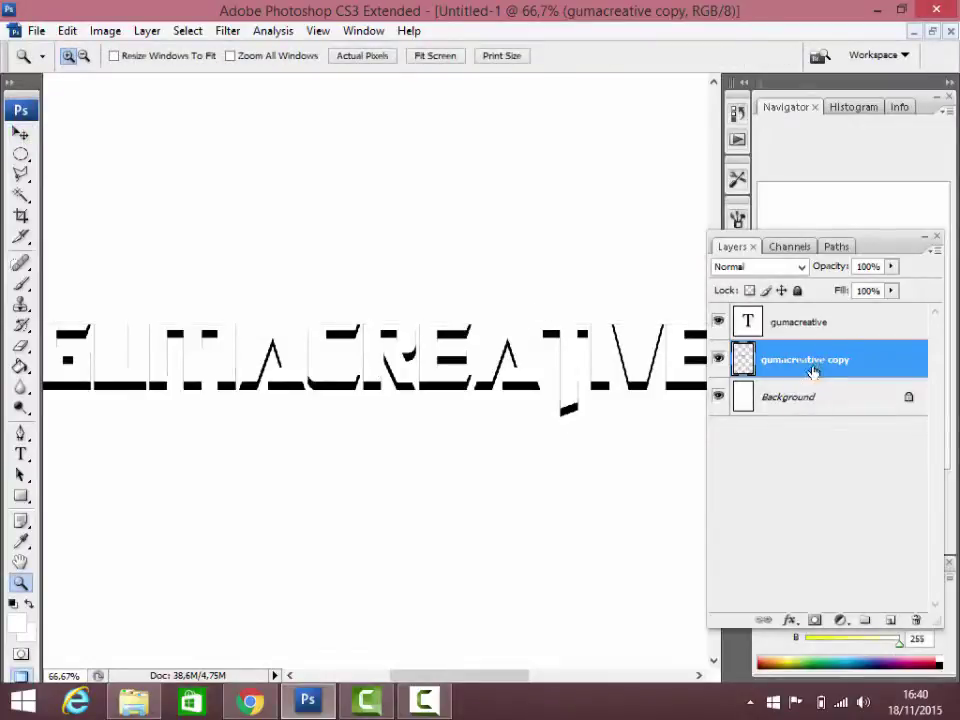
- Give the copy layer a Drop Shadow of size 20 with Use Global Light off
right_click(810, 365)
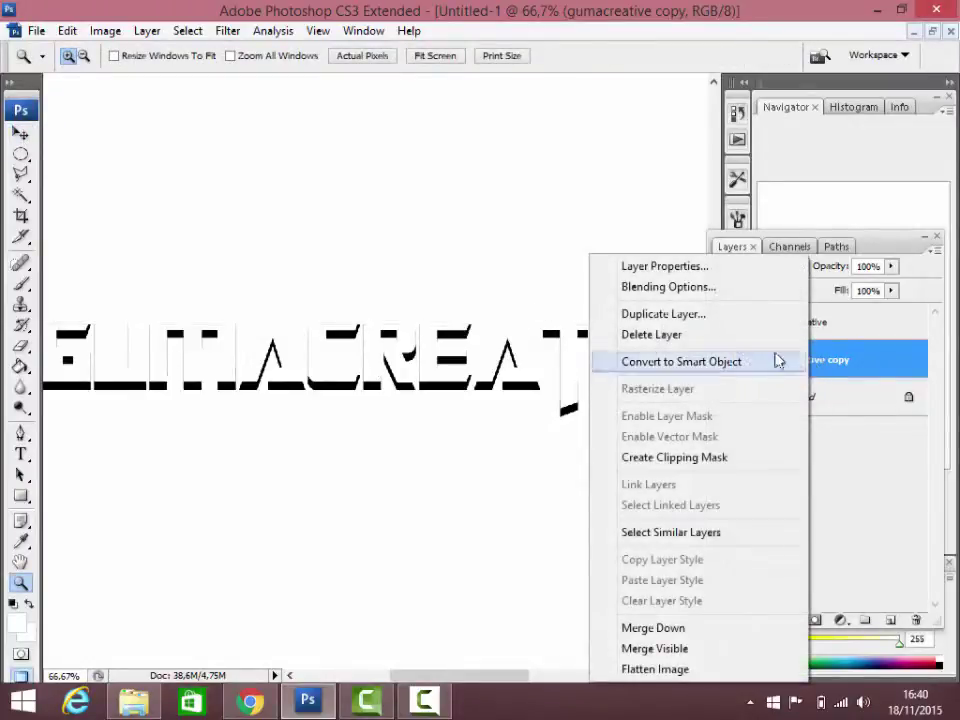
click(715, 298)
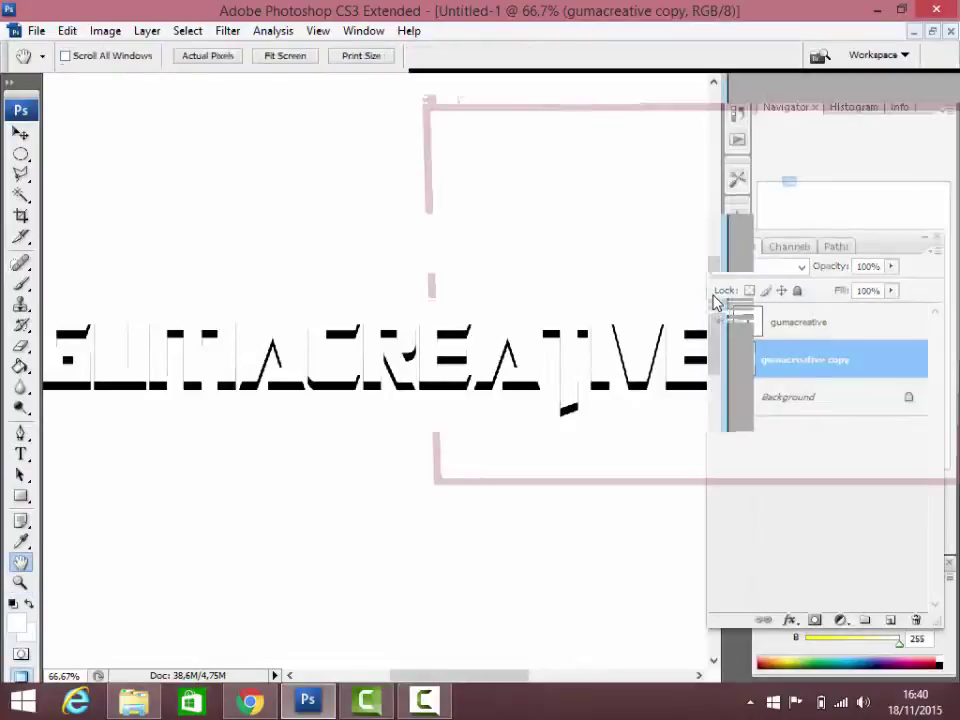
click(441, 175)
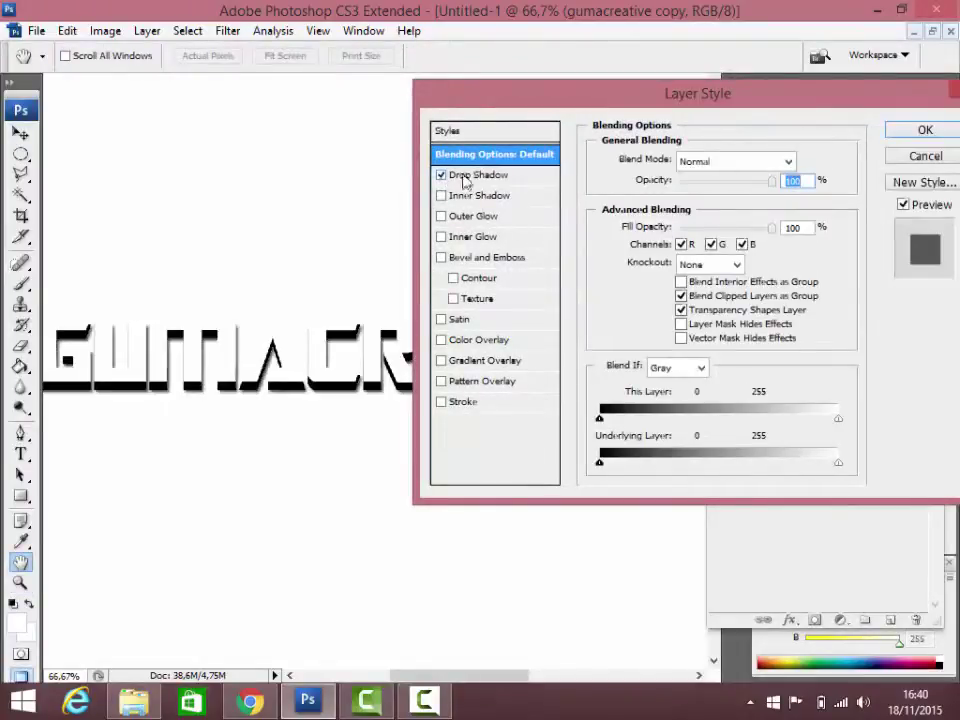
click(478, 175)
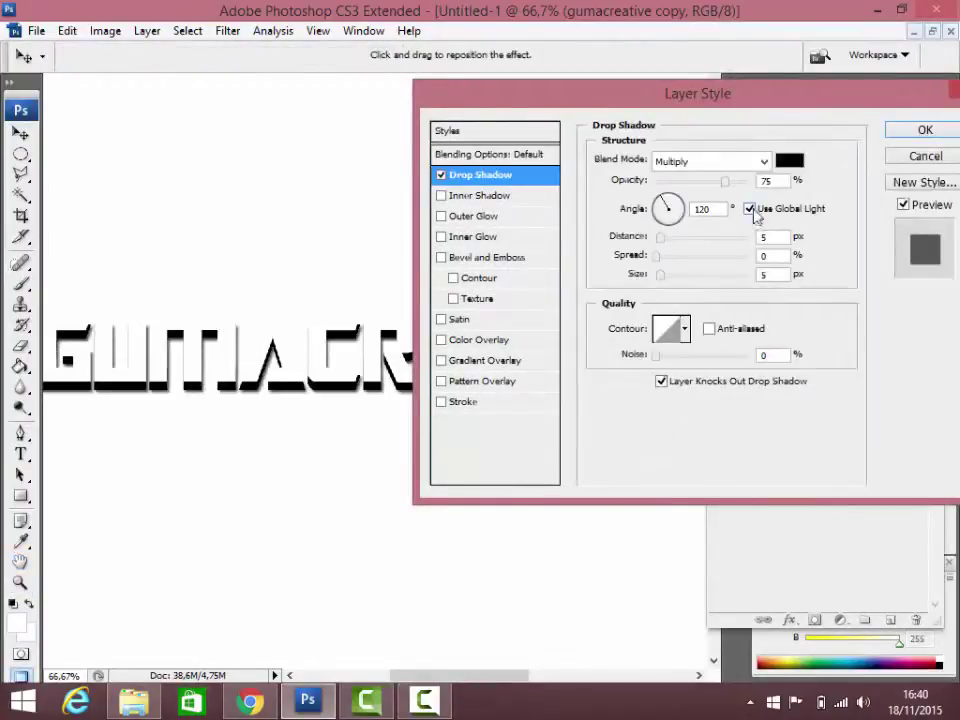
click(749, 209)
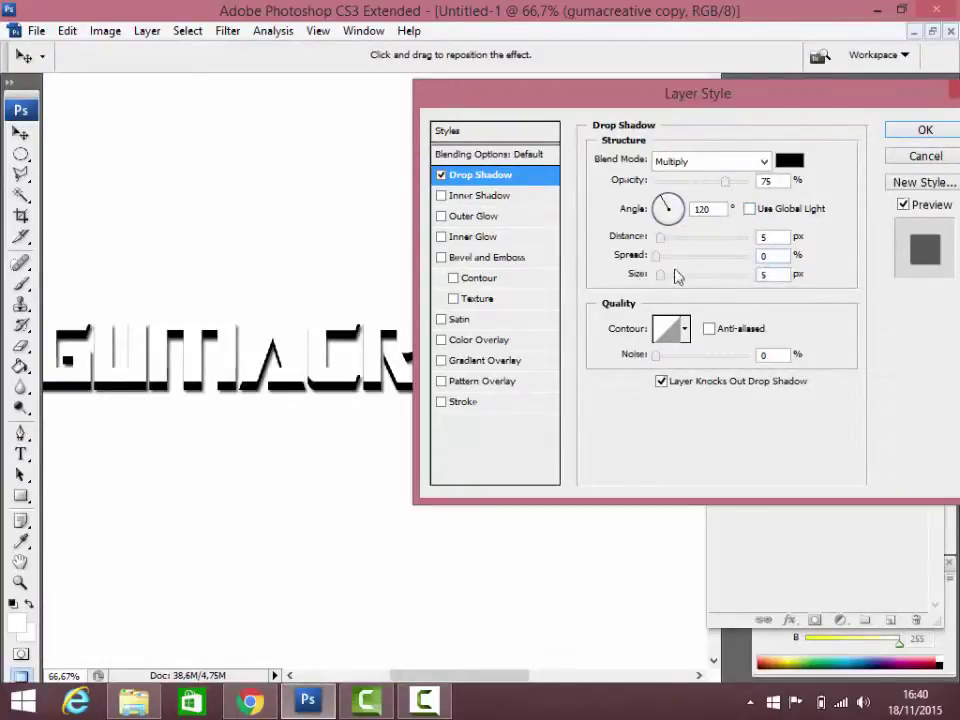
double_click(762, 275)
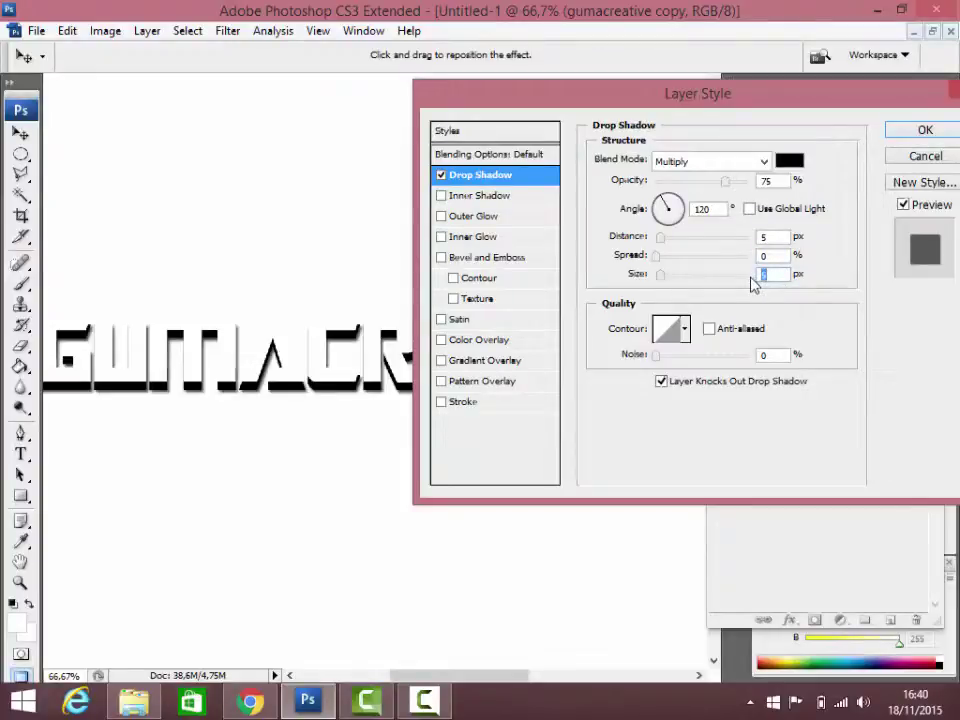
text(20)
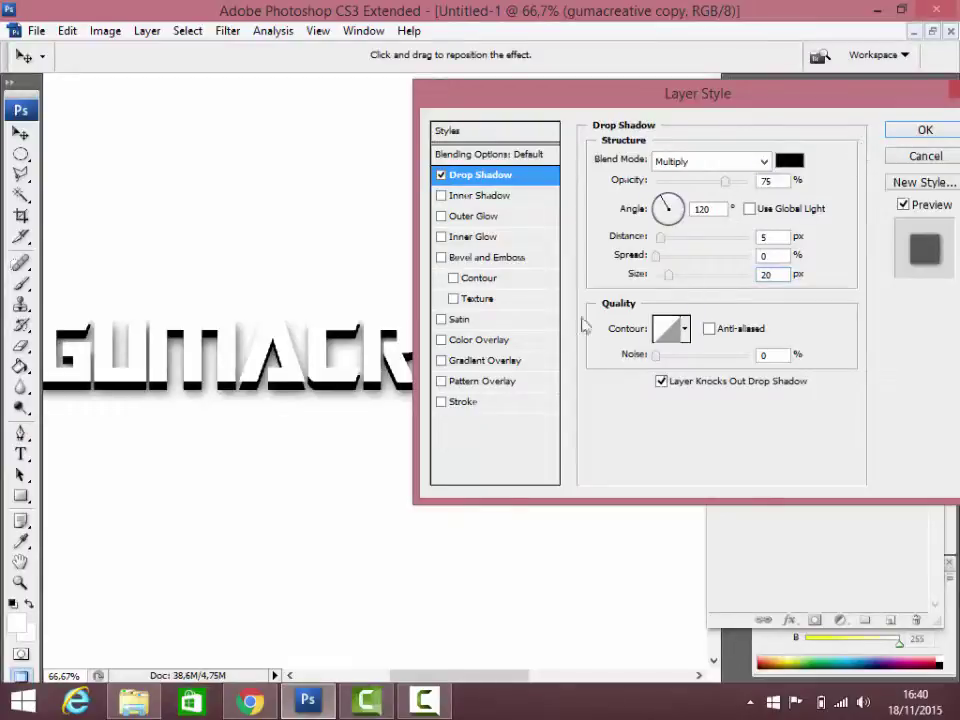
- Add a 3 px black Stroke outline to the copy layer
click(441, 401)
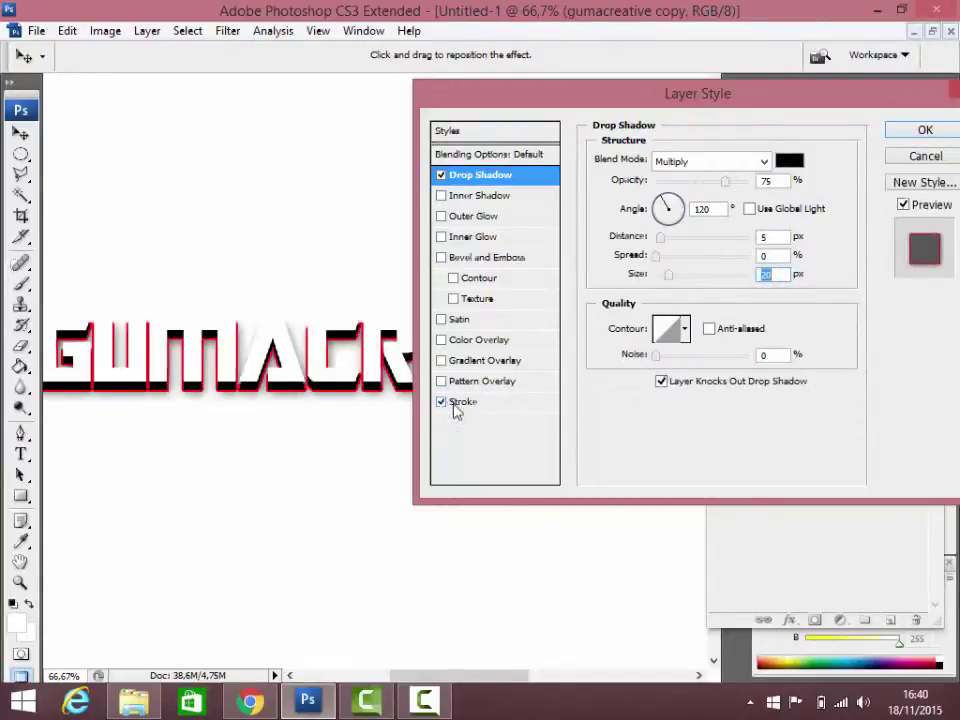
click(460, 401)
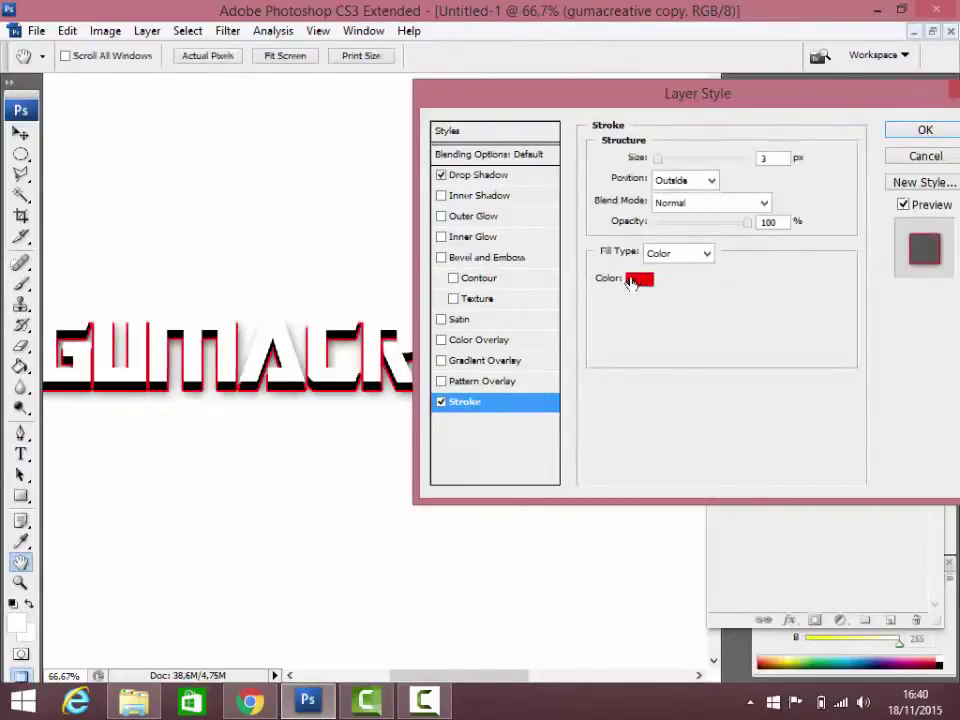
click(637, 280)
text(0)
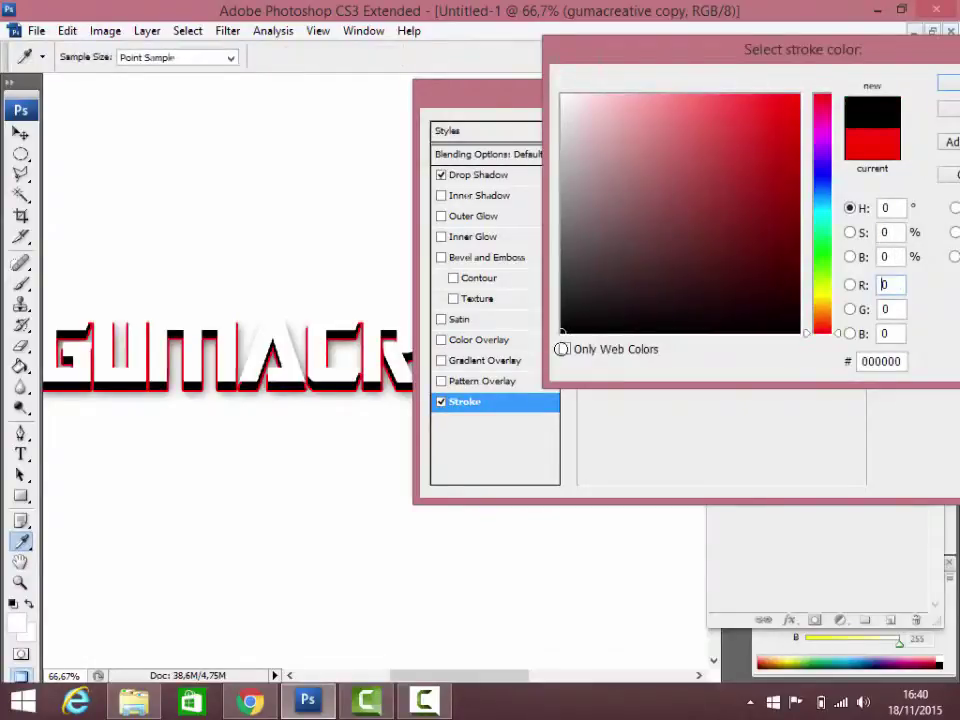
click(949, 90)
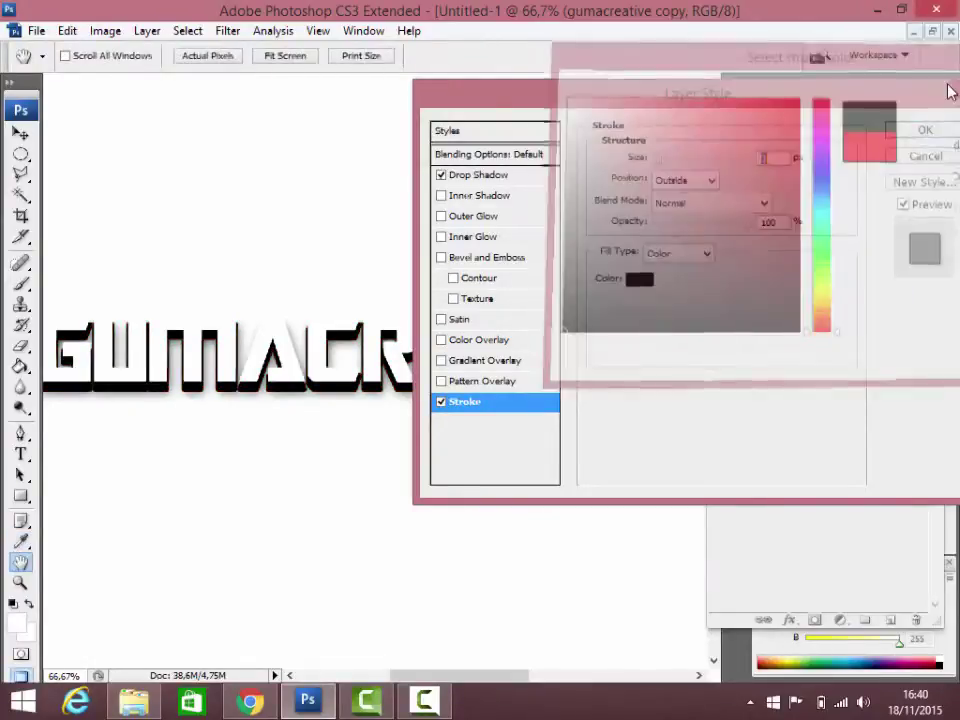
- Apply the shadow and stroke, reframe the view on the whole word, and select the original gumacreative layer
click(929, 133)
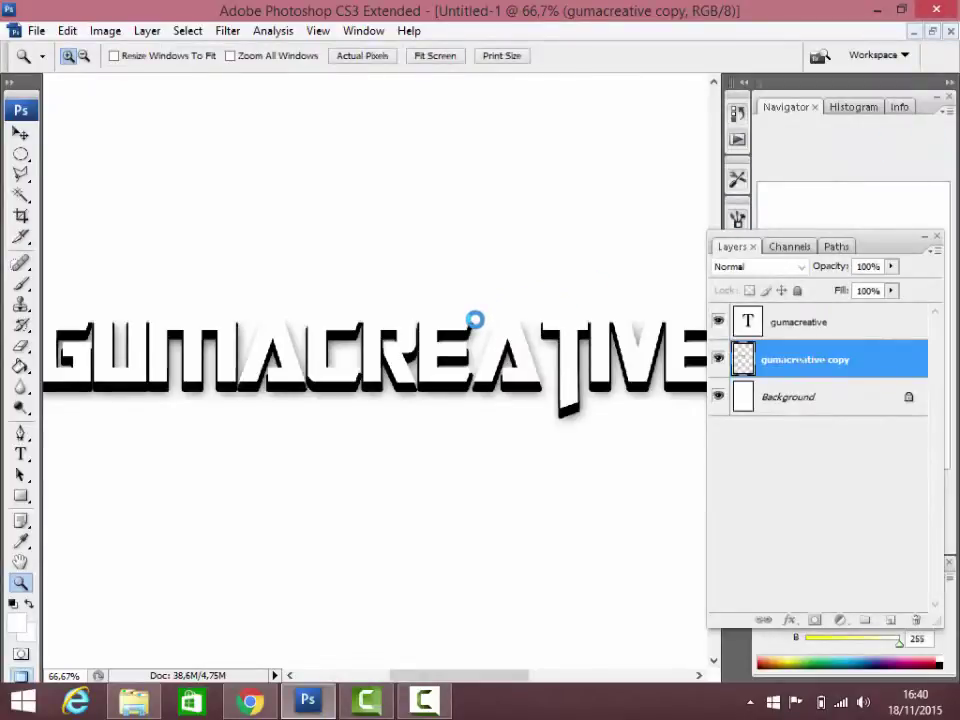
right_click(475, 321)
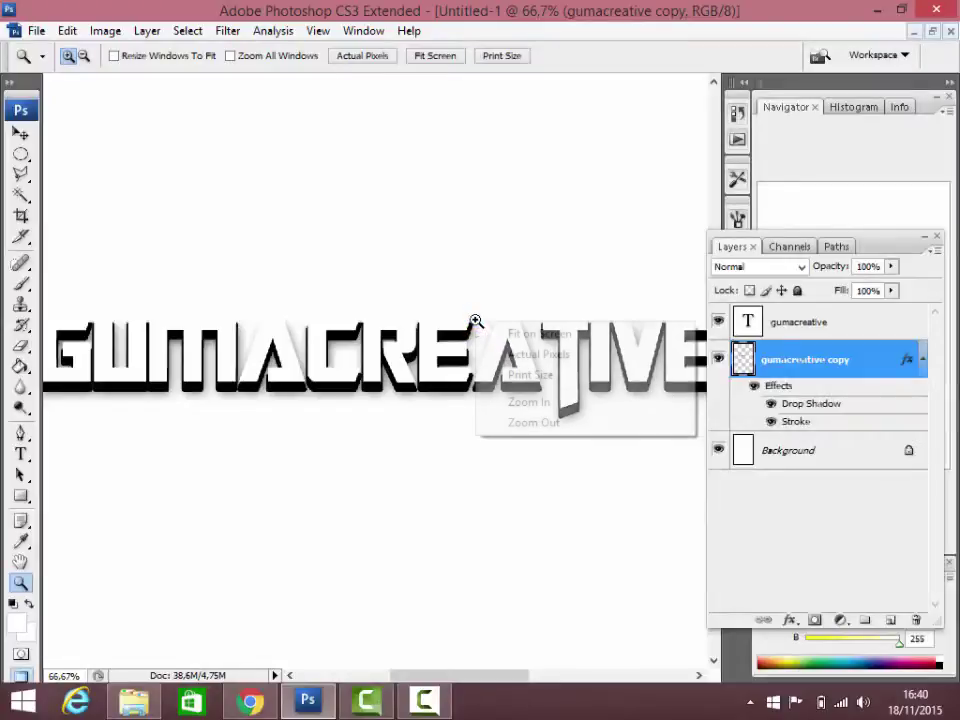
click(490, 336)
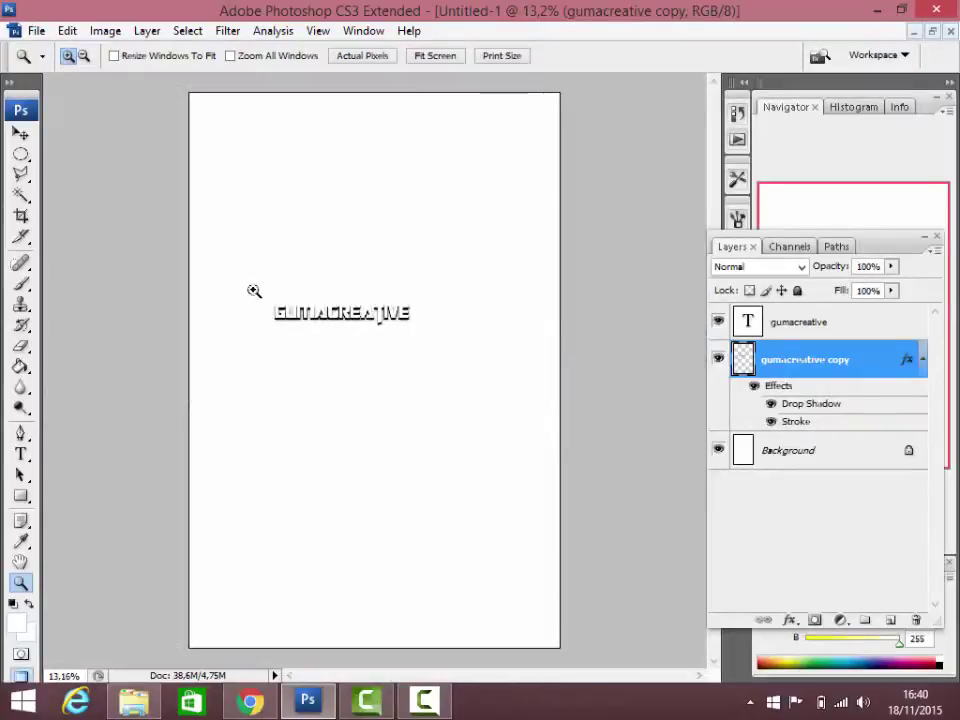
drag(334, 340, 430, 347)
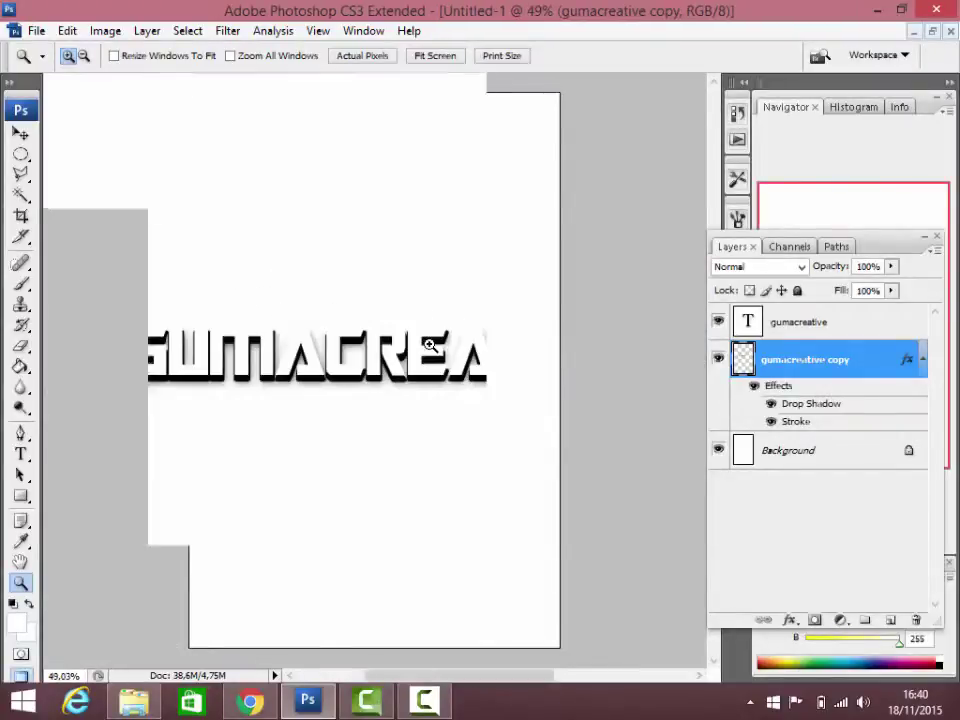
click(779, 320)
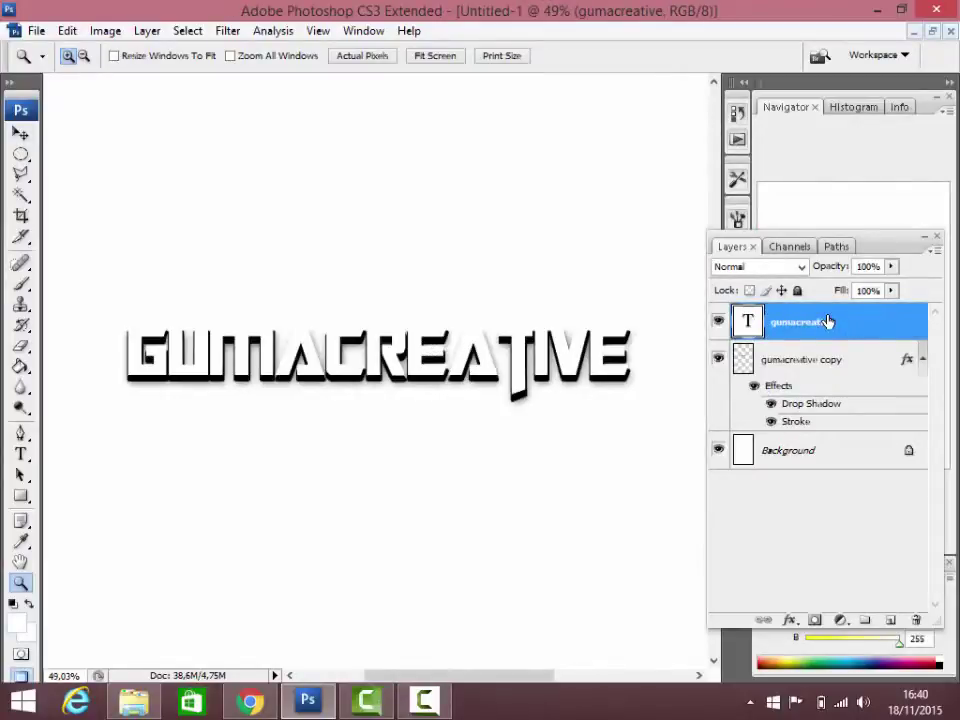
- Add a black-to-white 90° Gradient Overlay to the gumacreative text layer
right_click(813, 328)
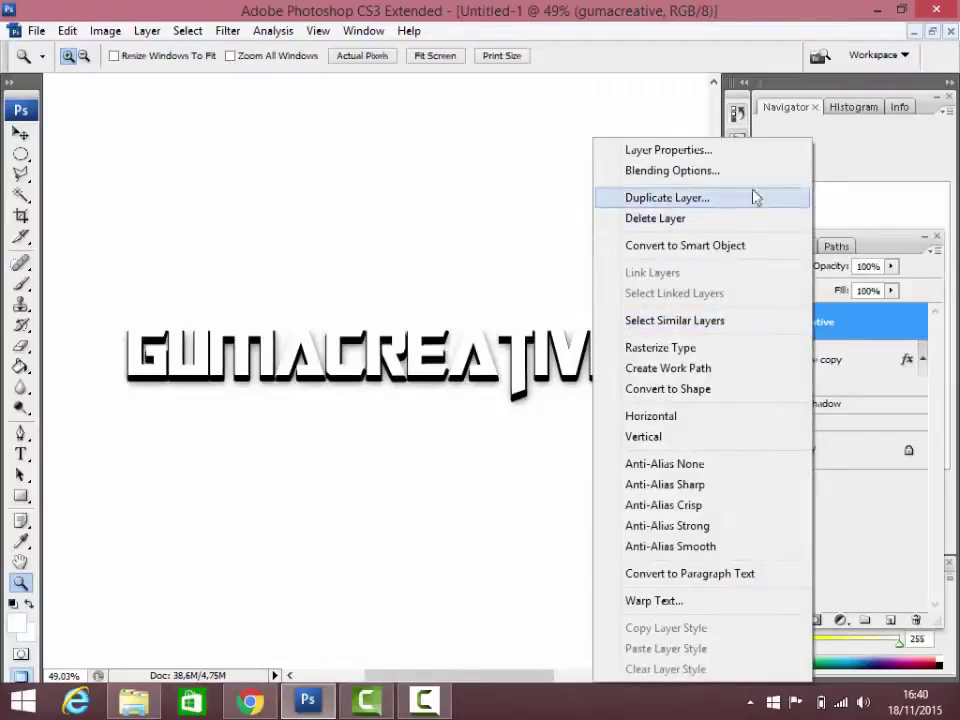
click(755, 178)
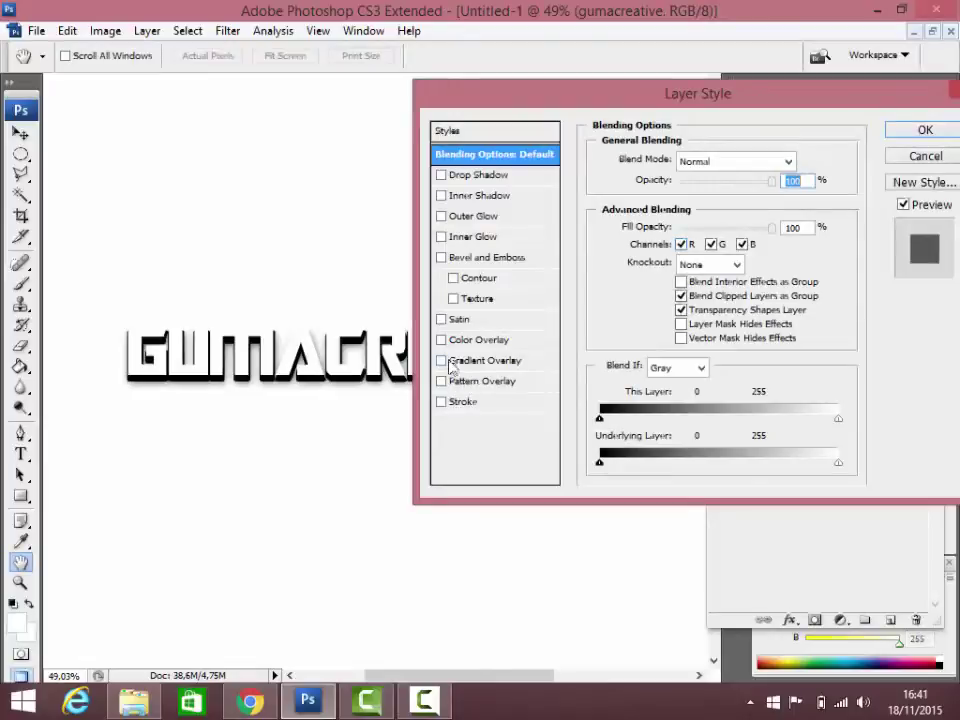
click(442, 361)
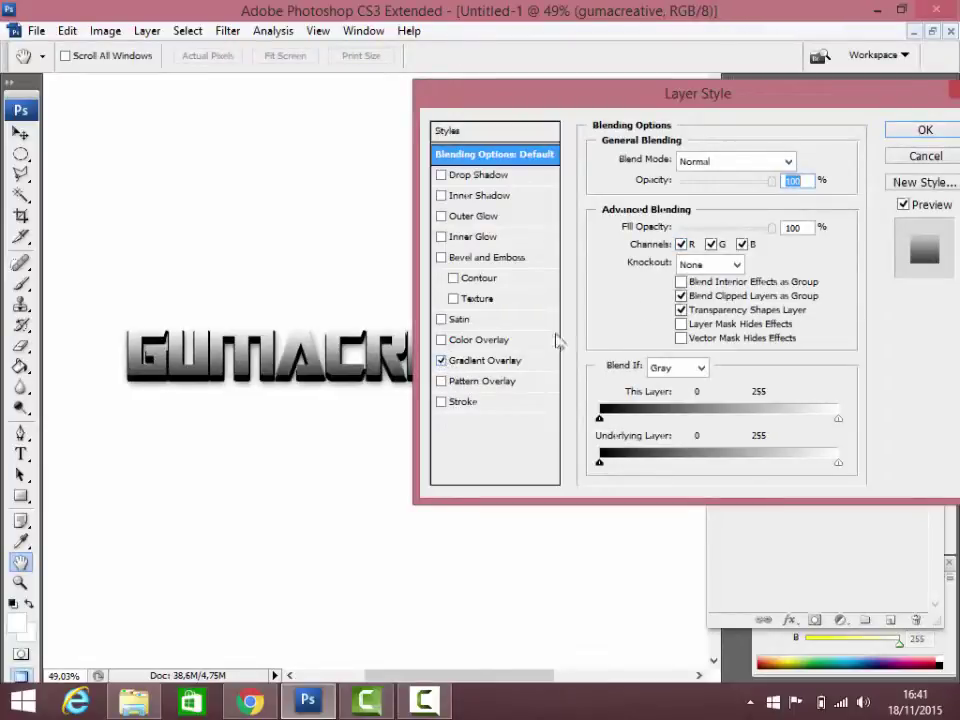
click(490, 362)
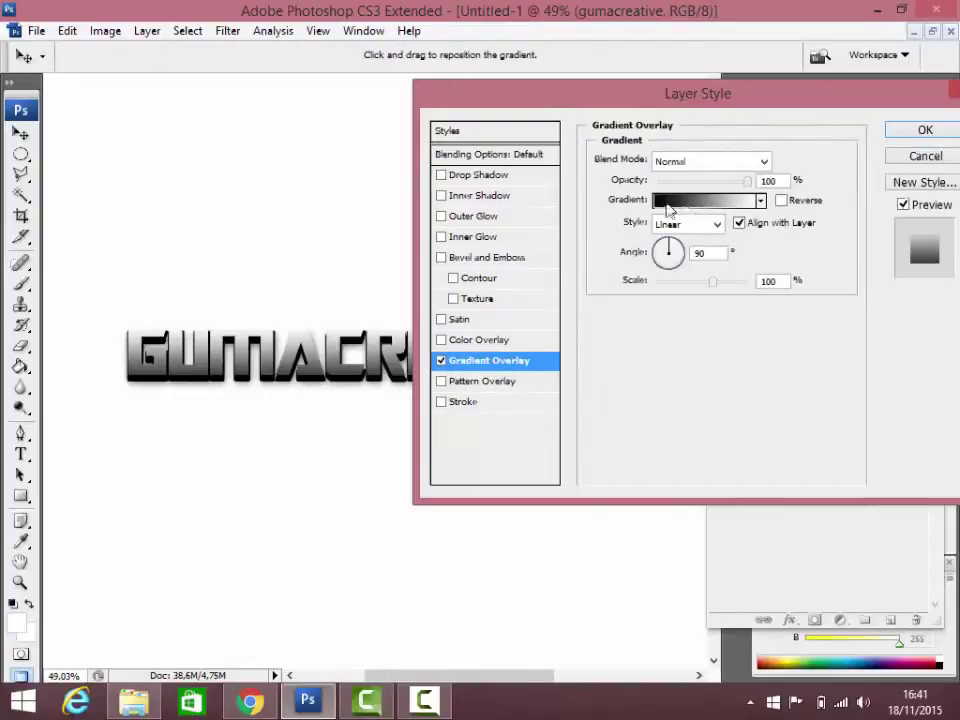
click(918, 133)
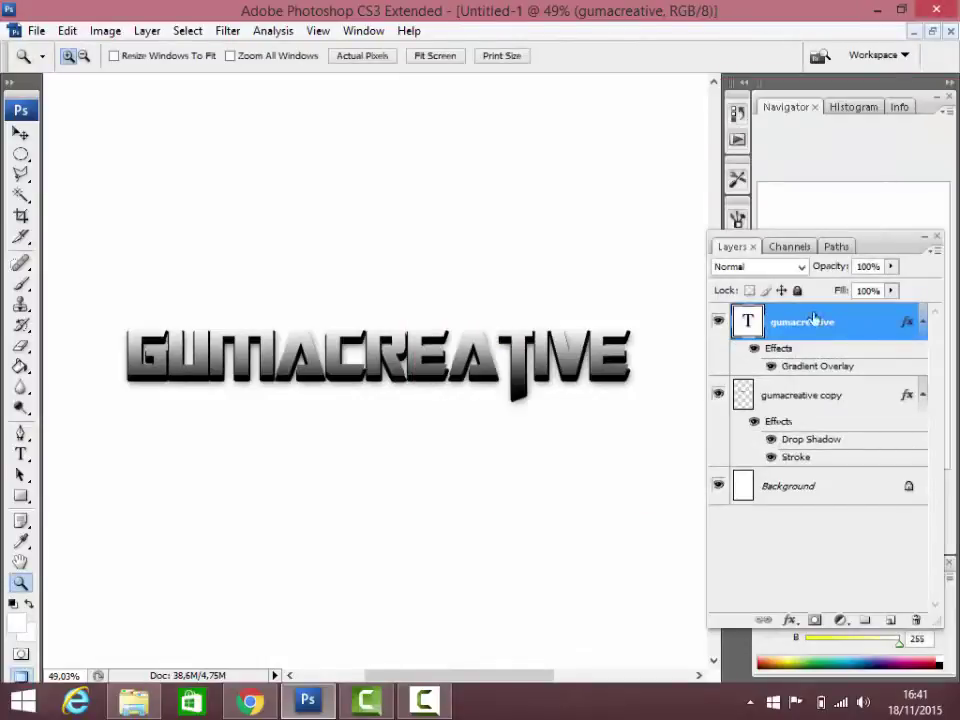
- Stretch the gumacreative copy layer upward to 109.2% height and collapse the effects lists
click(922, 321)
click(830, 363)
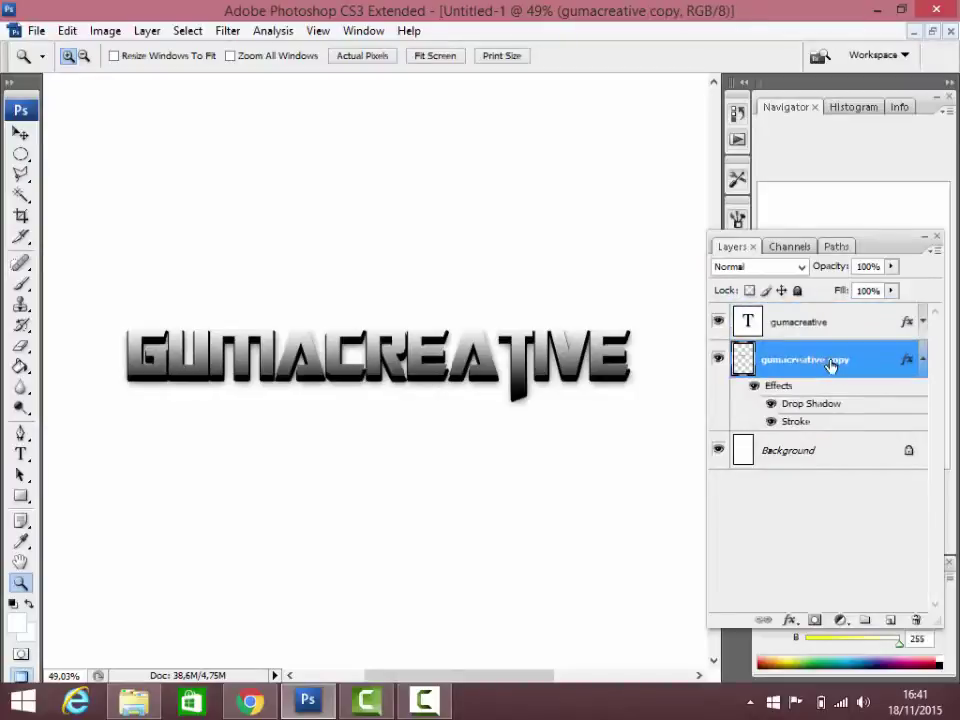
key(ctrl+t)
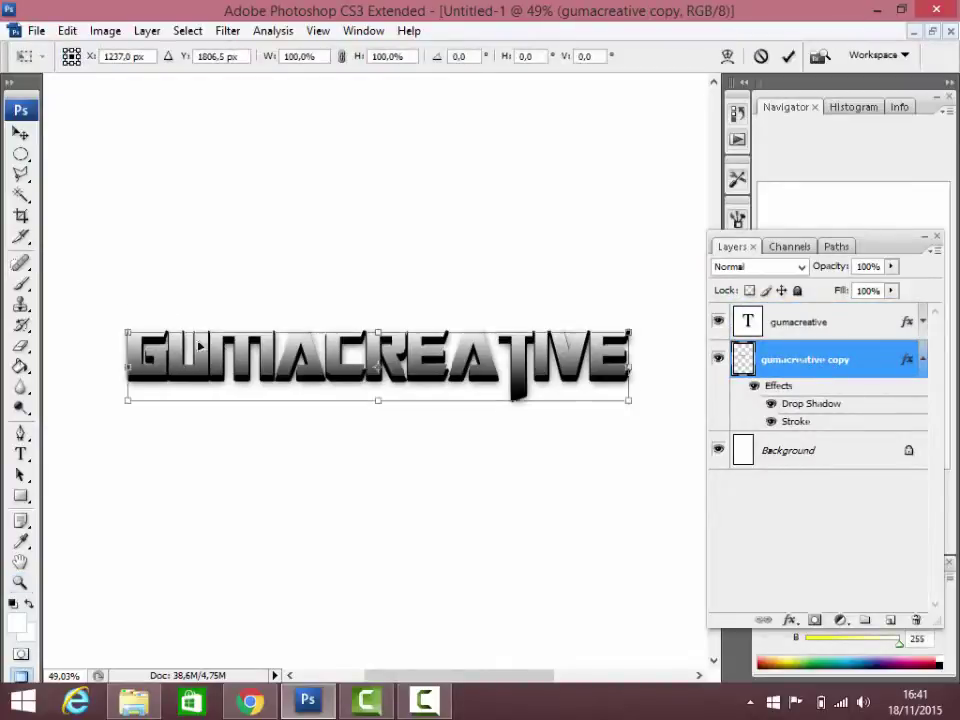
drag(378, 331, 378, 327)
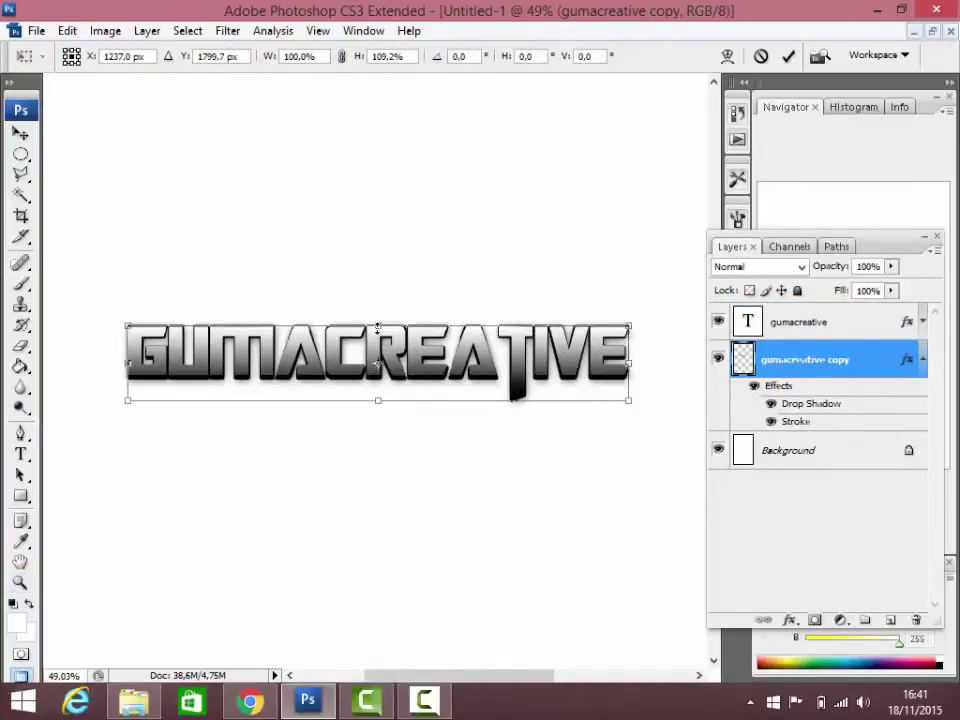
click(20, 133)
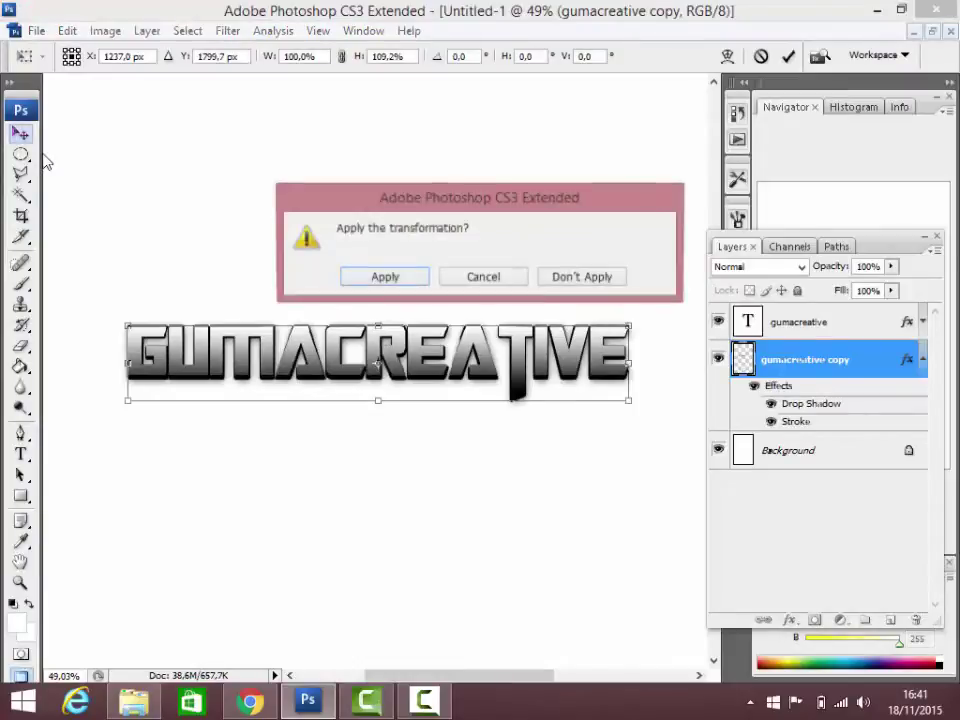
key(Return)
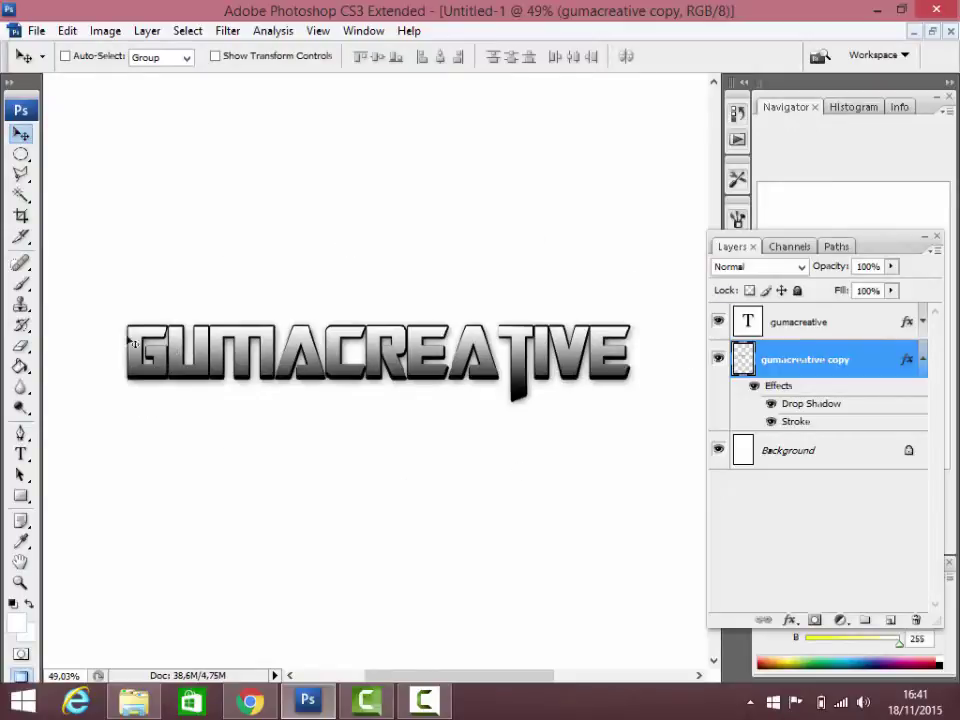
click(922, 359)
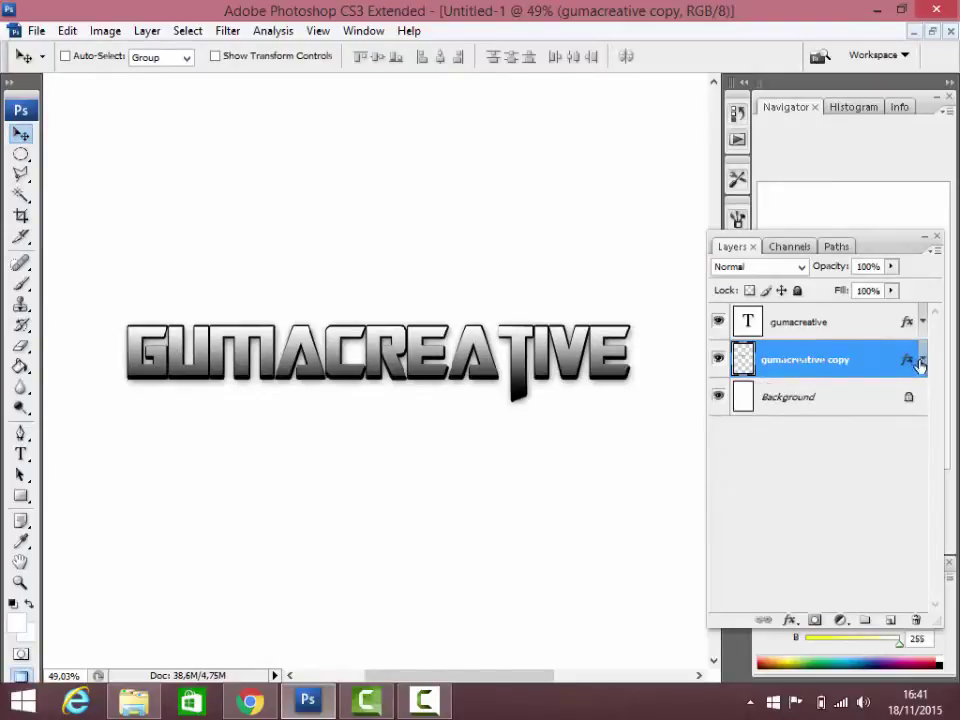